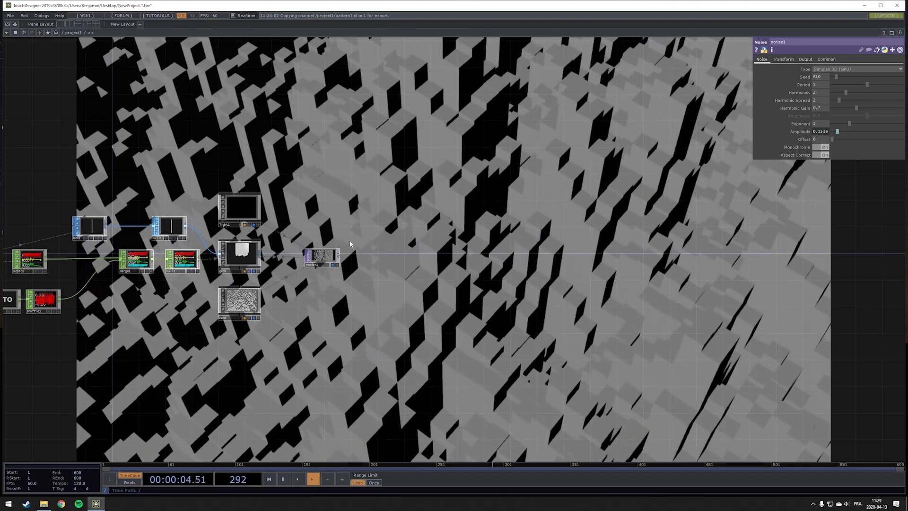
# Add a Null TOP connected to the output of render1, placed far along the network.
pyautogui.press('Tab')
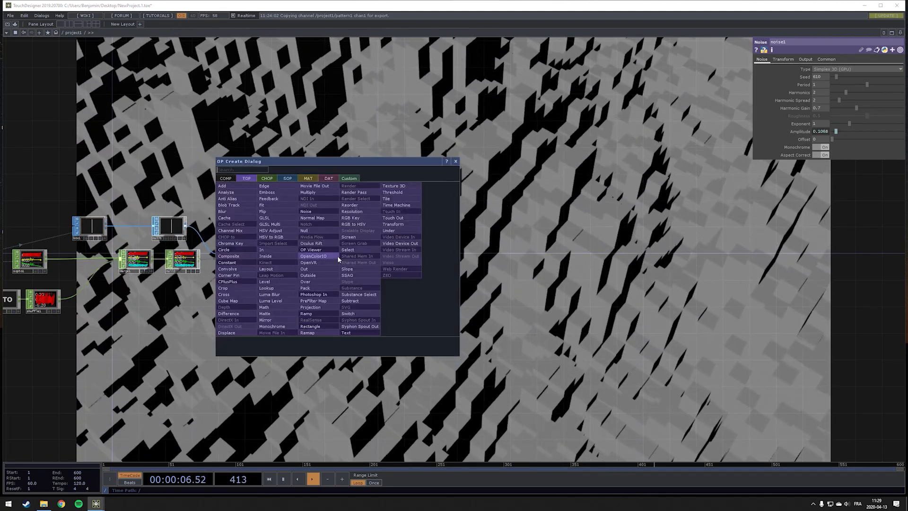
pyautogui.click(326, 231)
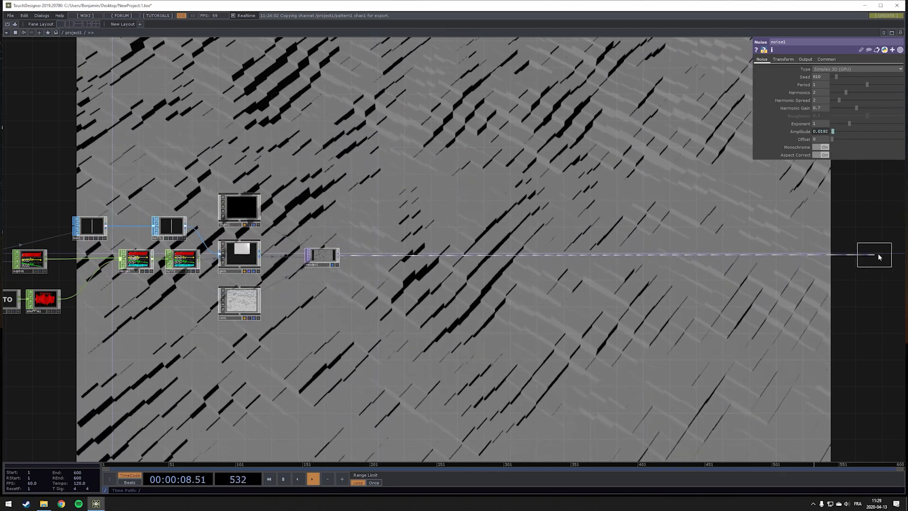
pyautogui.click(878, 256)
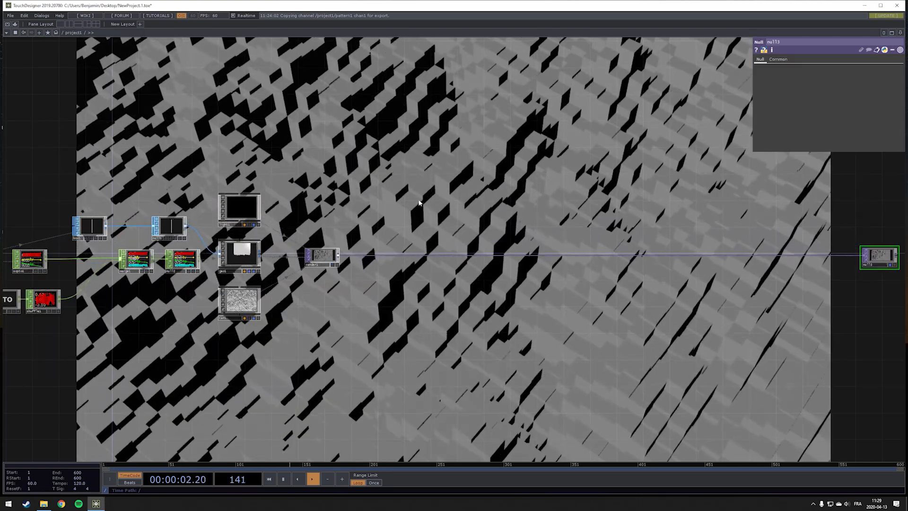
# Delete light1 and add an Environment Light COMP in its place above geo1.
pyautogui.moveTo(393, 207); pyautogui.dragTo(500, 220)
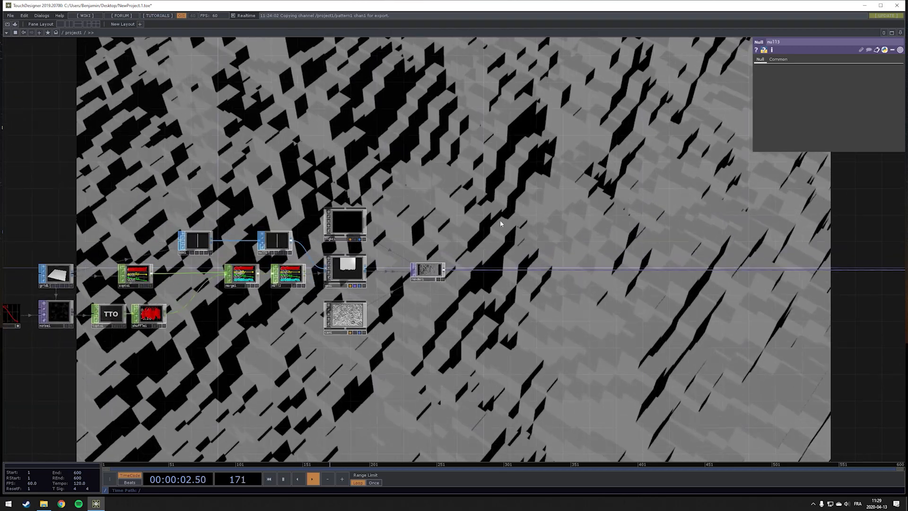
pyautogui.scroll(5, 456, 263)
pyautogui.moveTo(328, 194); pyautogui.dragTo(594, 221)
pyautogui.moveTo(594, 221); pyautogui.dragTo(580, 223, button='middle')
pyautogui.click(502, 203)
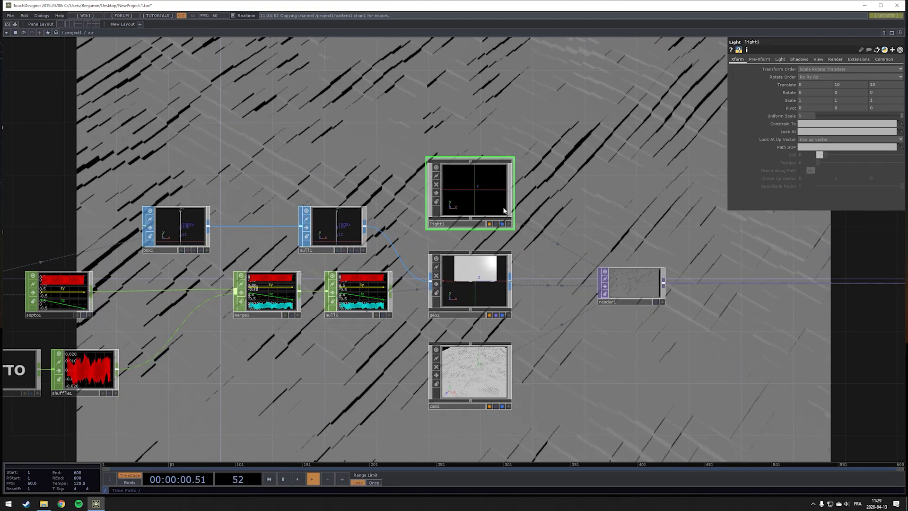
pyautogui.press('Delete')
pyautogui.press('Tab')
pyautogui.click(391, 129)
pyautogui.click(404, 182)
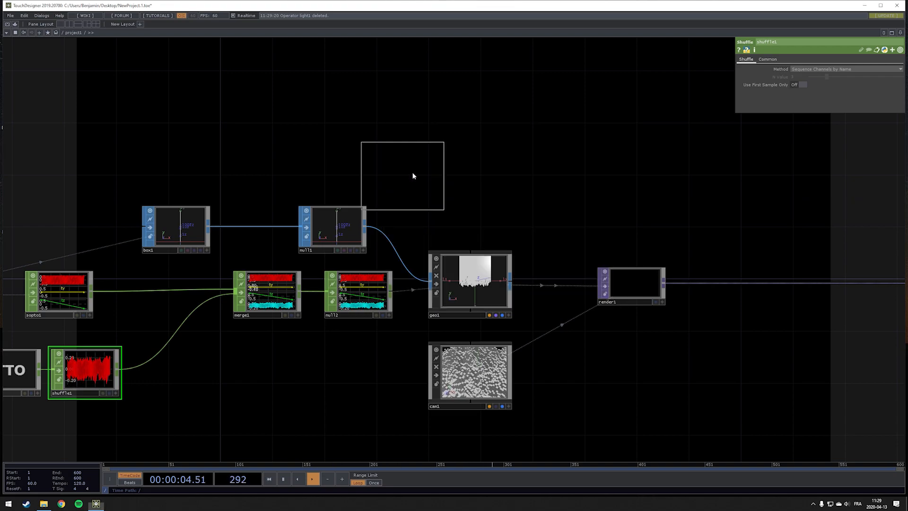
pyautogui.click(472, 140)
# Add a Ramp TOP, set its type to Vertical, and assign it as the environment light's Environment Map.
pyautogui.moveTo(634, 222); pyautogui.dragTo(715, 297)
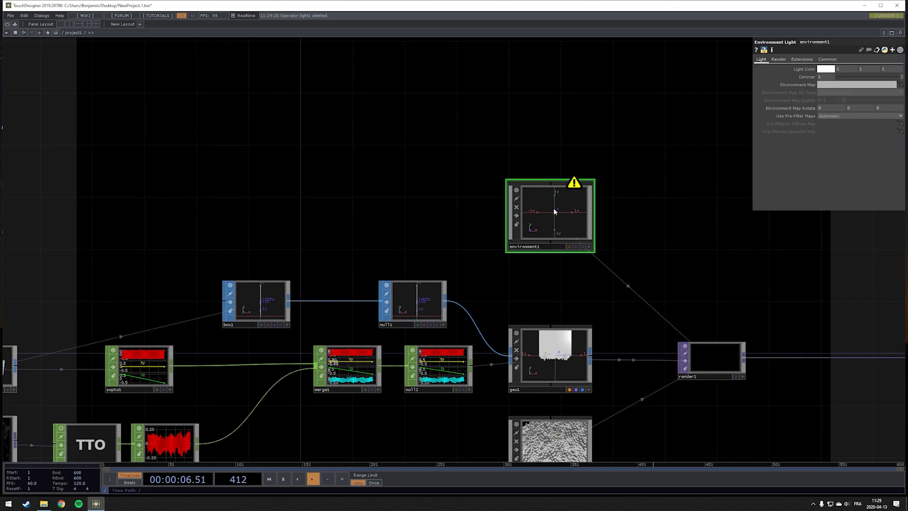
pyautogui.press('Tab')
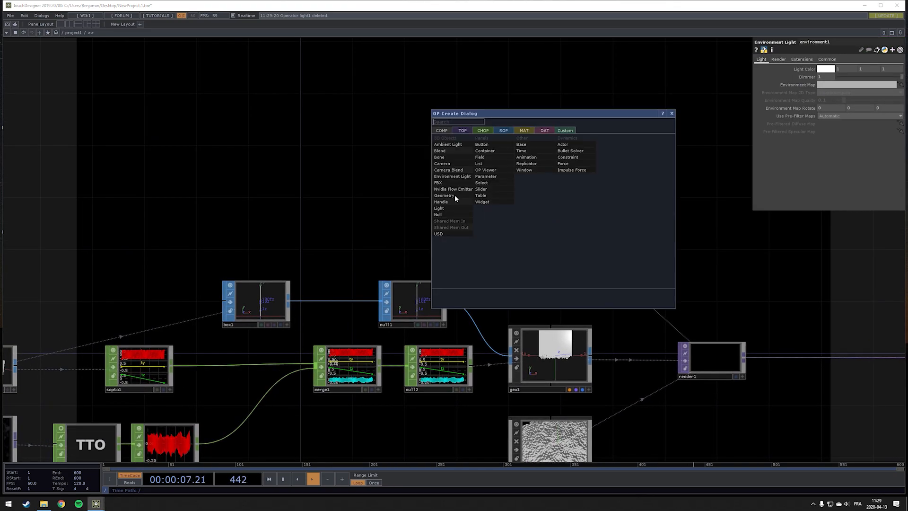
pyautogui.click(457, 130)
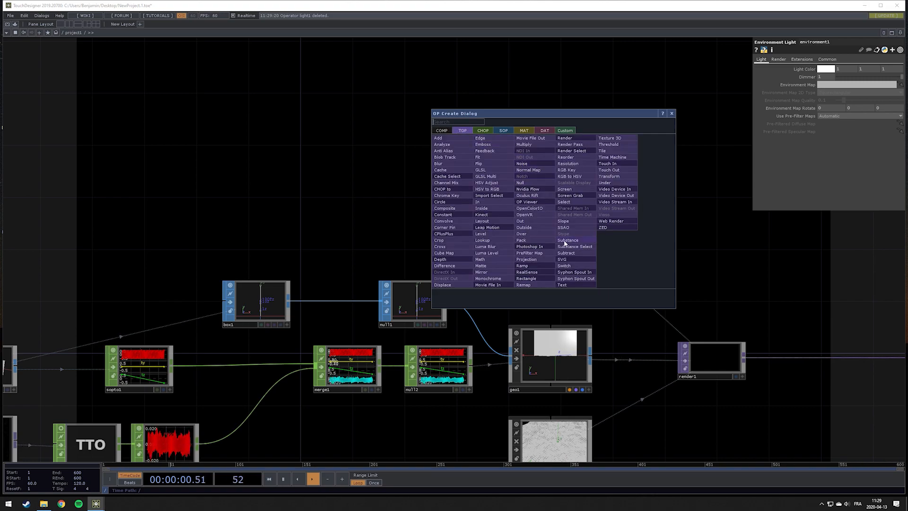
pyautogui.click(527, 260)
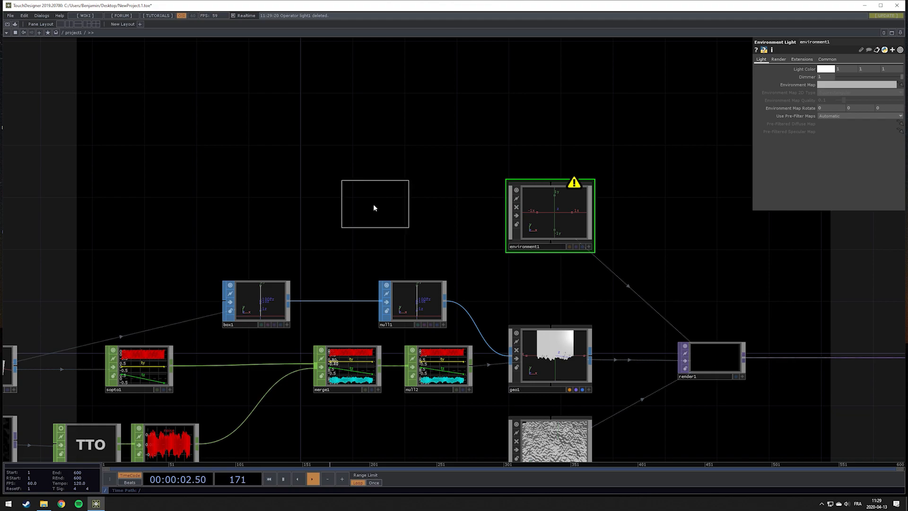
pyautogui.click(367, 212)
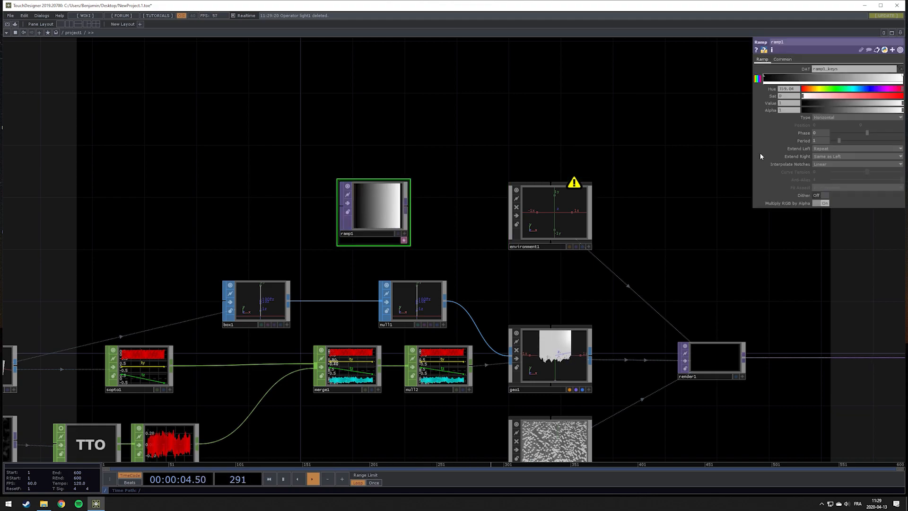
pyautogui.click(826, 125)
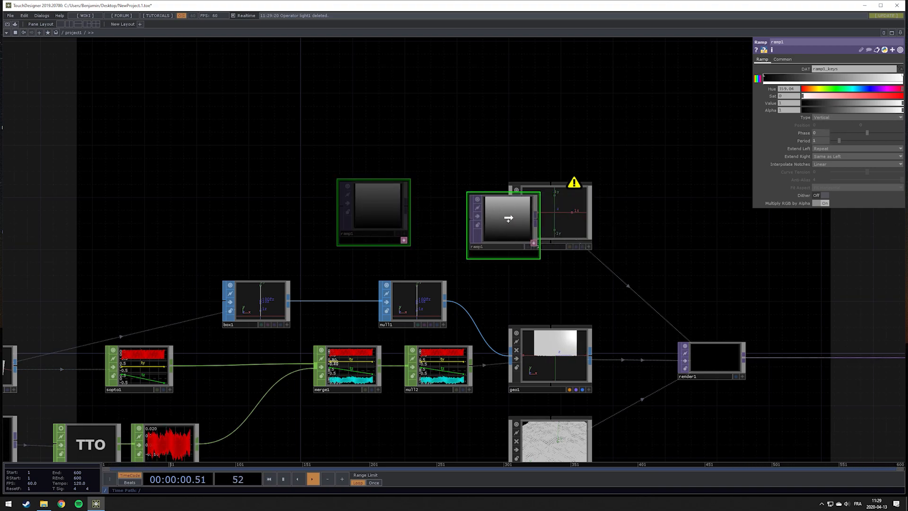
pyautogui.click(508, 218)
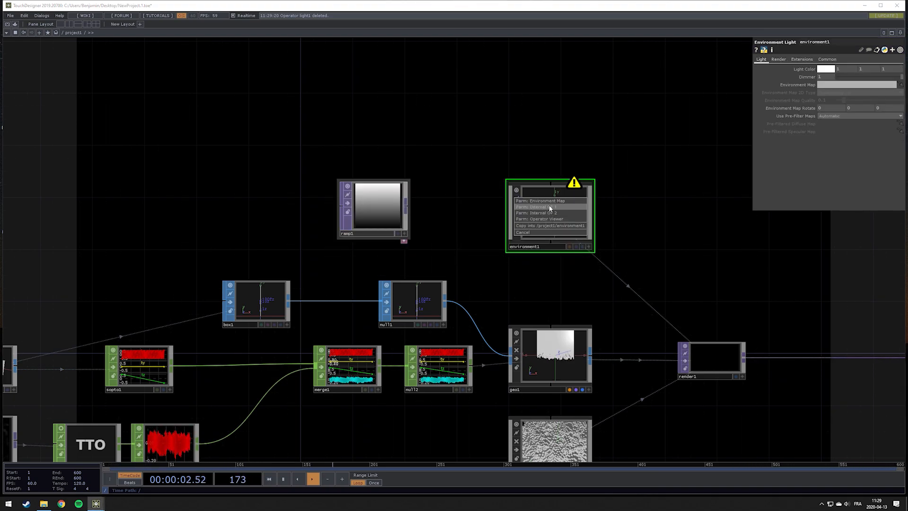
# Add a PBR material below null2 and assign it as the material of geo1.
pyautogui.moveTo(634, 178); pyautogui.dragTo(452, 48)
pyautogui.scroll(-2, 479, 269)
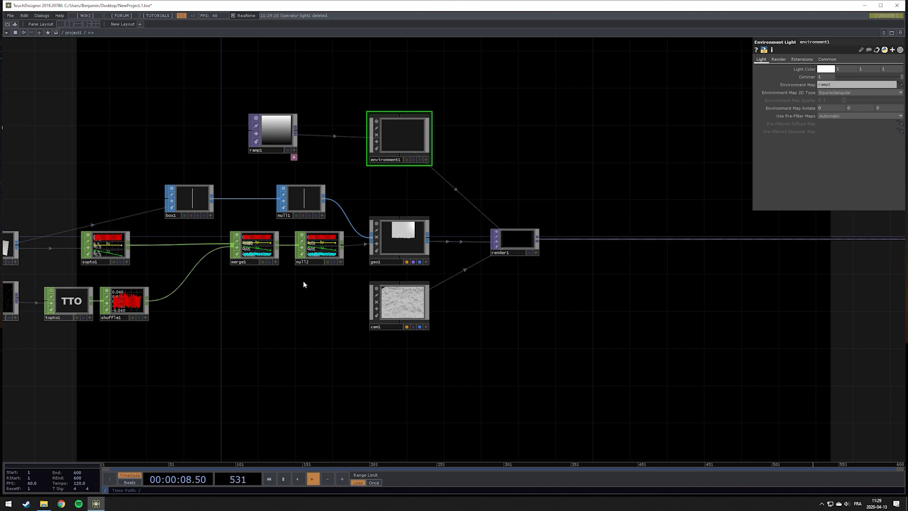
pyautogui.press('Tab')
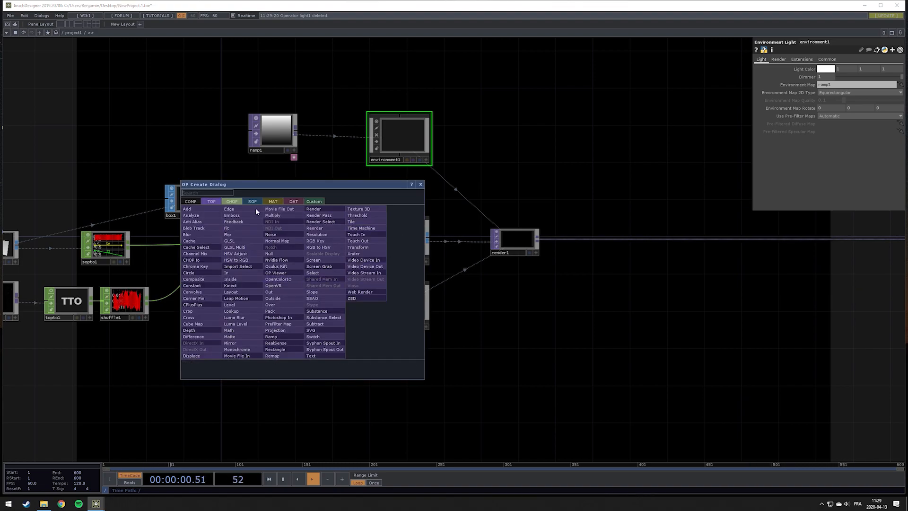
pyautogui.click(271, 201)
pyautogui.click(205, 254)
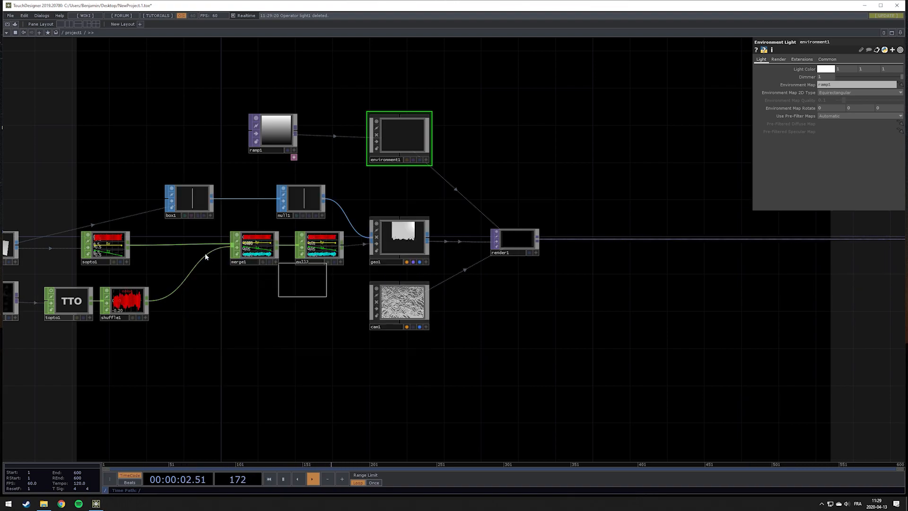
pyautogui.click(311, 306)
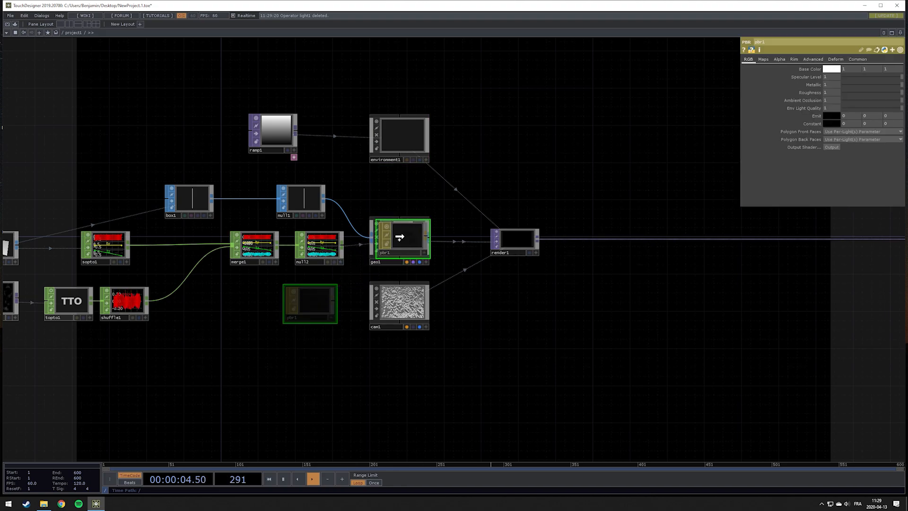
pyautogui.click(404, 227)
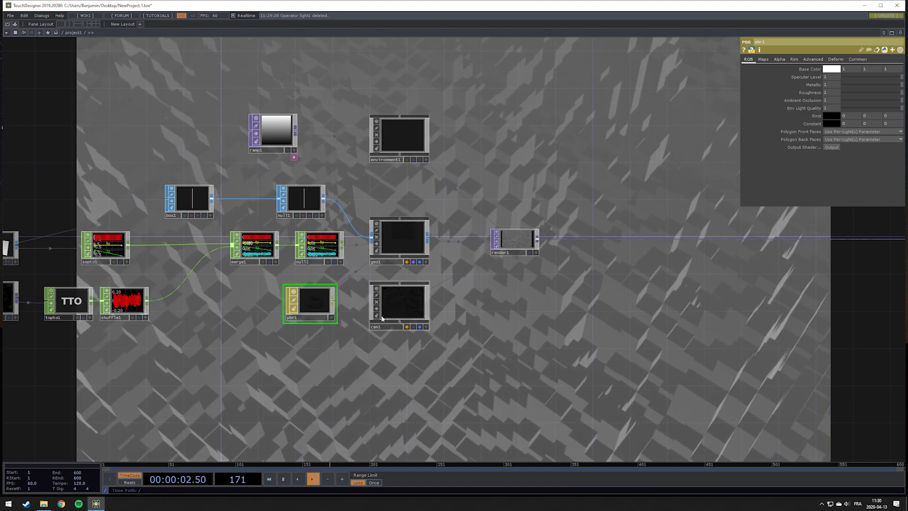
# Set the PBR material's Metallic to 0 and its Emit color to a dark grey of 0.038.
pyautogui.scroll(5, 345, 320)
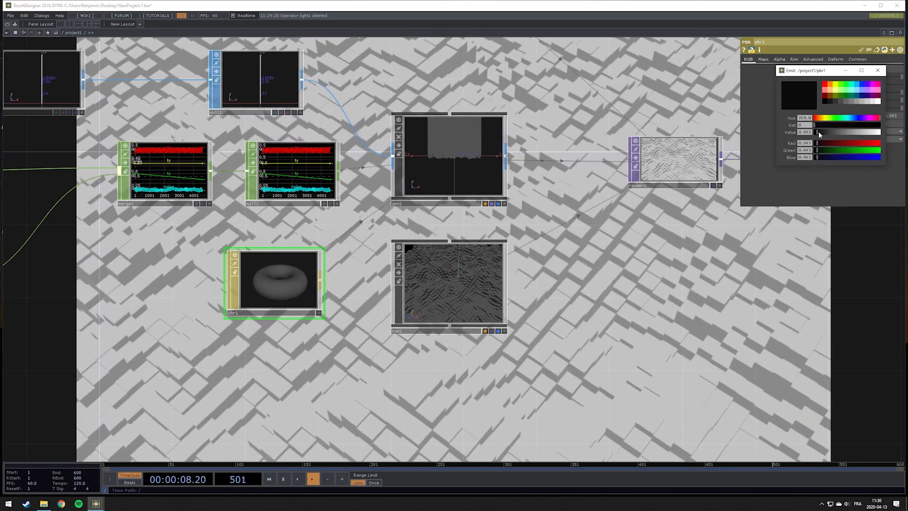
pyautogui.moveTo(819, 131); pyautogui.dragTo(816, 140)
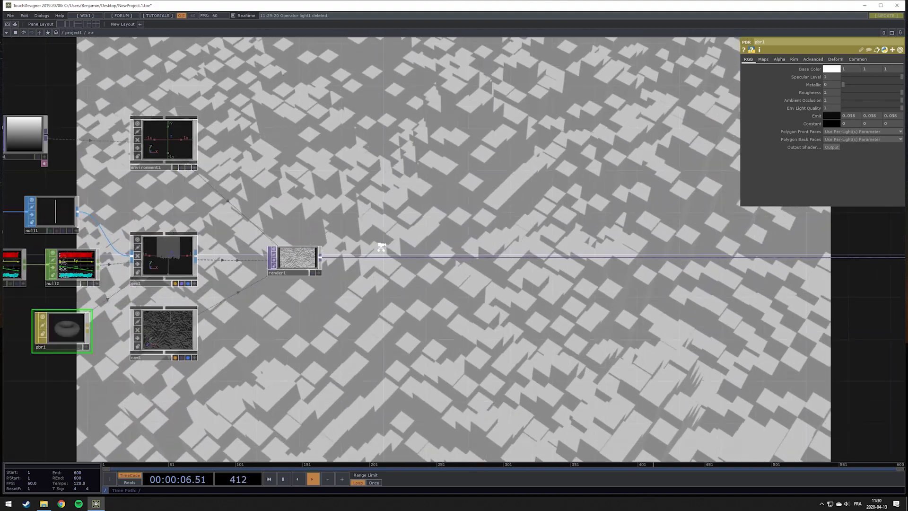
# Insert an SSAO TOP directly after render1, ahead of the Null TOP.
pyautogui.scroll(3, 382, 246)
pyautogui.rightClick(303, 268)
pyautogui.click(326, 263)
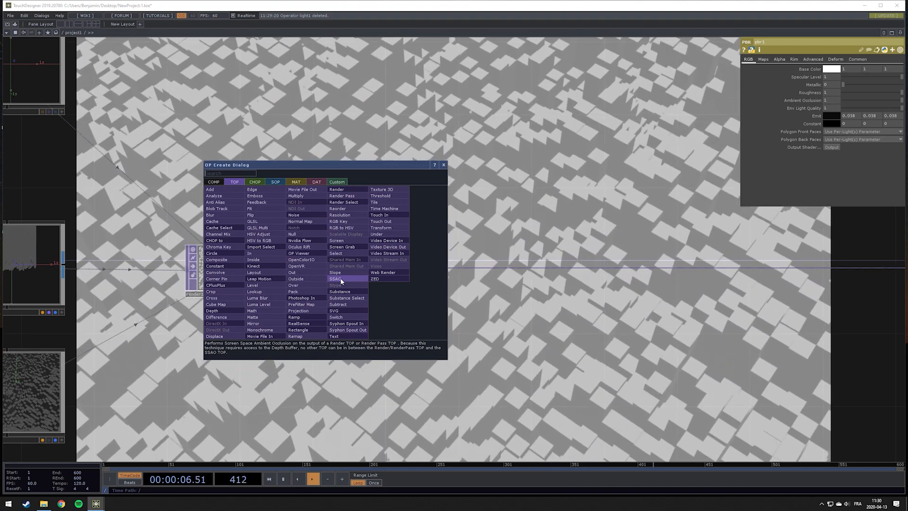
pyautogui.click(336, 279)
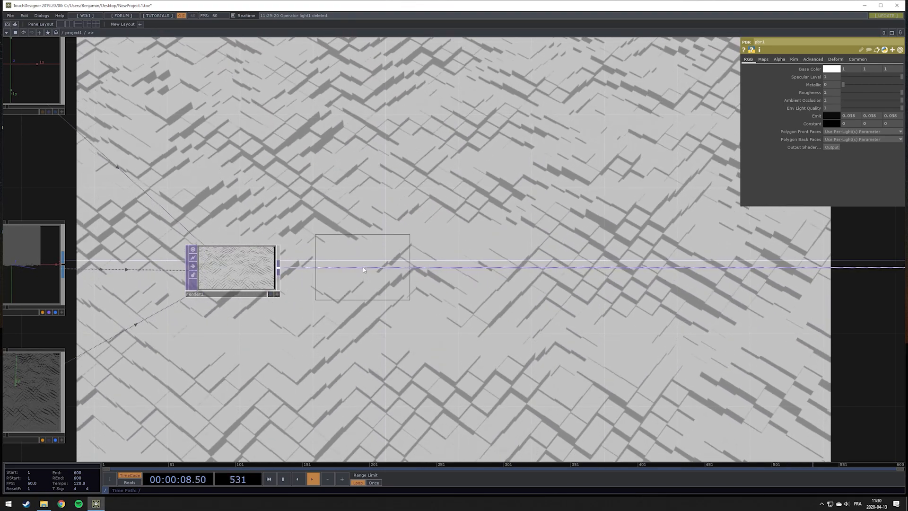
pyautogui.click(360, 270)
# Set the SSAO Pass Resolution to Full and the SSAO Radius to 0.1.
pyautogui.moveTo(424, 218); pyautogui.dragTo(482, 221)
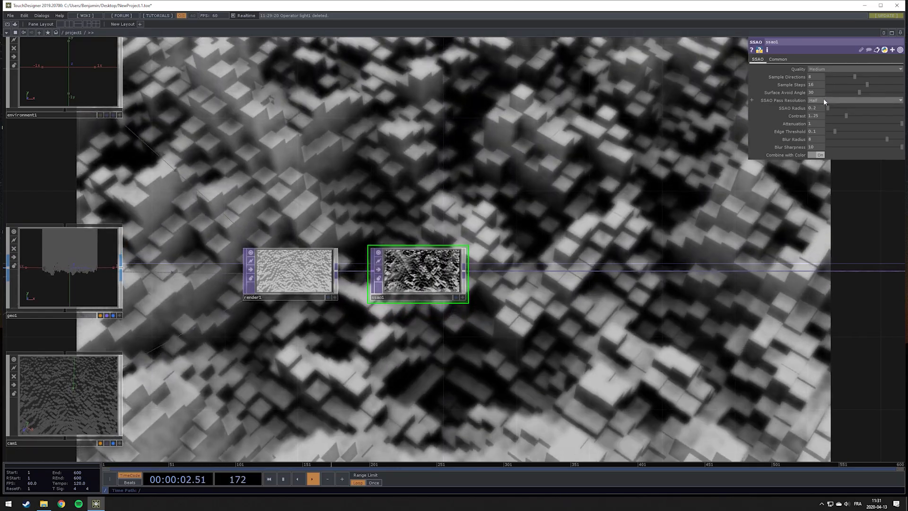
pyautogui.click(824, 98)
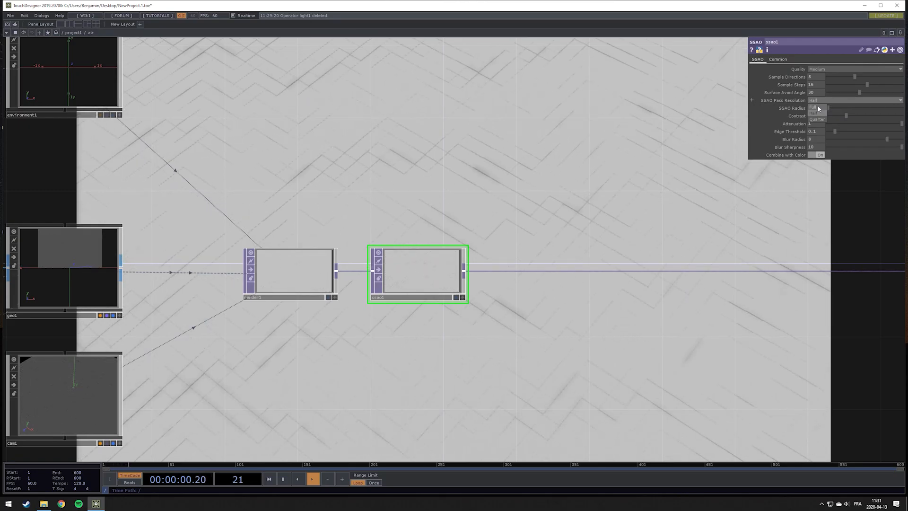
pyautogui.click(819, 108)
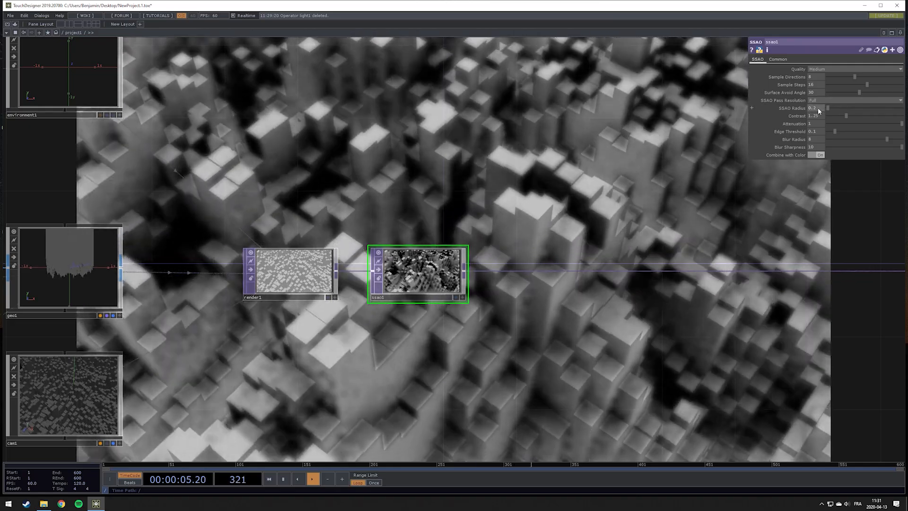
pyautogui.moveTo(818, 108); pyautogui.dragTo(819, 107, button='middle')
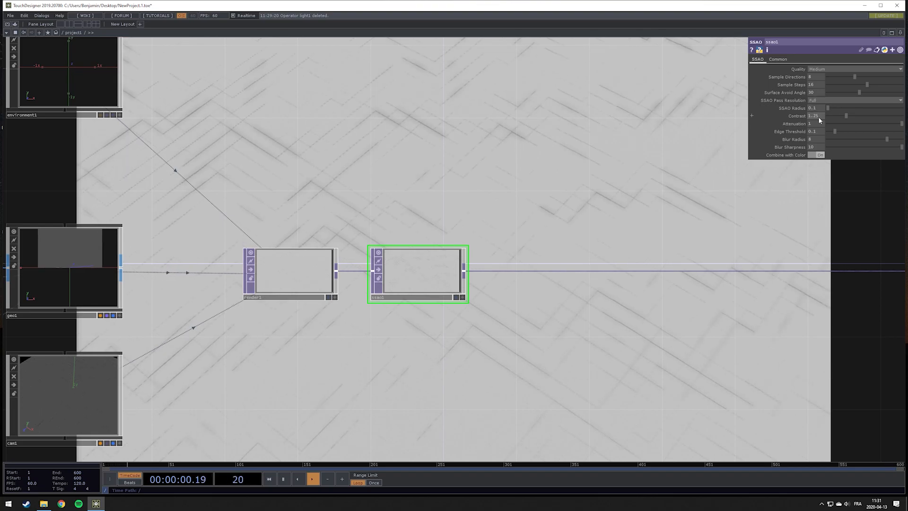
# Set the SSAO's Contrast to 0.31 and its Blur Radius to 8.49.
pyautogui.moveTo(819, 117); pyautogui.dragTo(817, 109, button='middle')
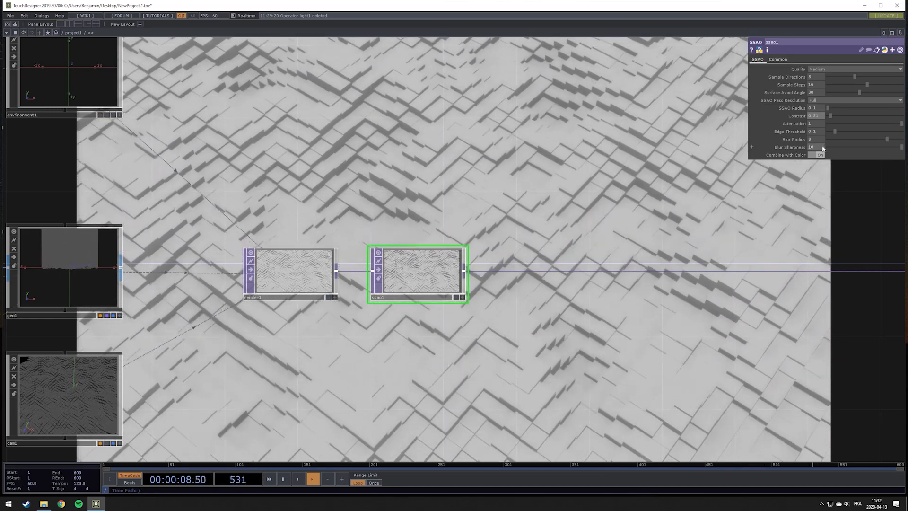
pyautogui.moveTo(816, 141)
pyautogui.mouseDown(button='middle')
pyautogui.moveTo(823, 152)
pyautogui.moveTo(816, 128)
pyautogui.mouseUp(button='middle')
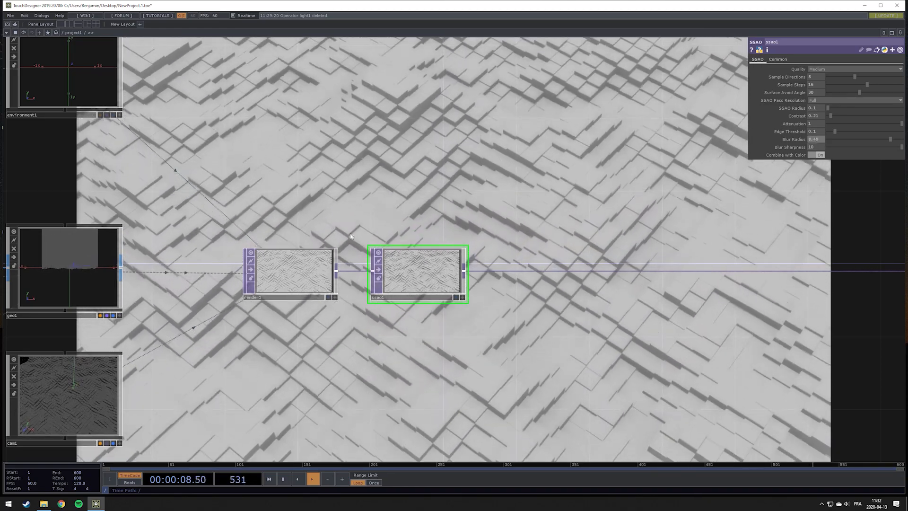
# Fine-tune the occlusion strength by setting the SSAO's Contrast to 0.37.
pyautogui.scroll(-5, 411, 235)
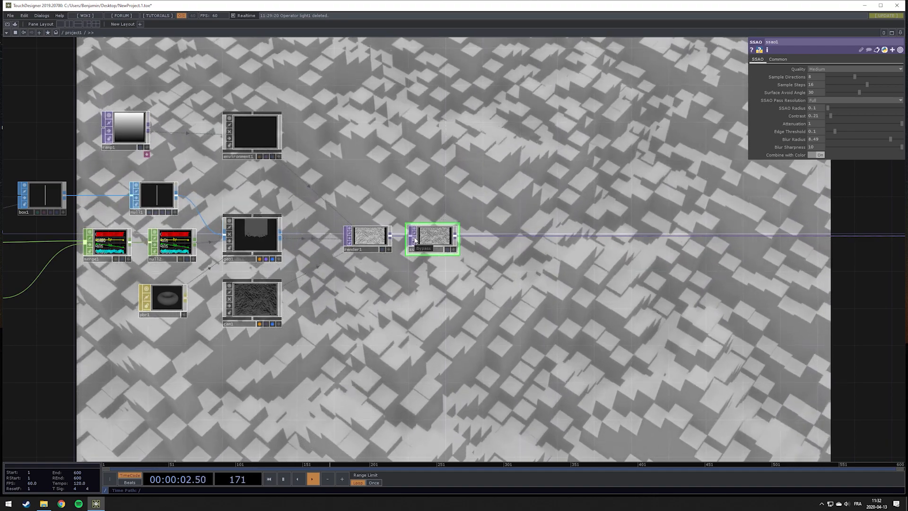
pyautogui.scroll(2, 414, 241)
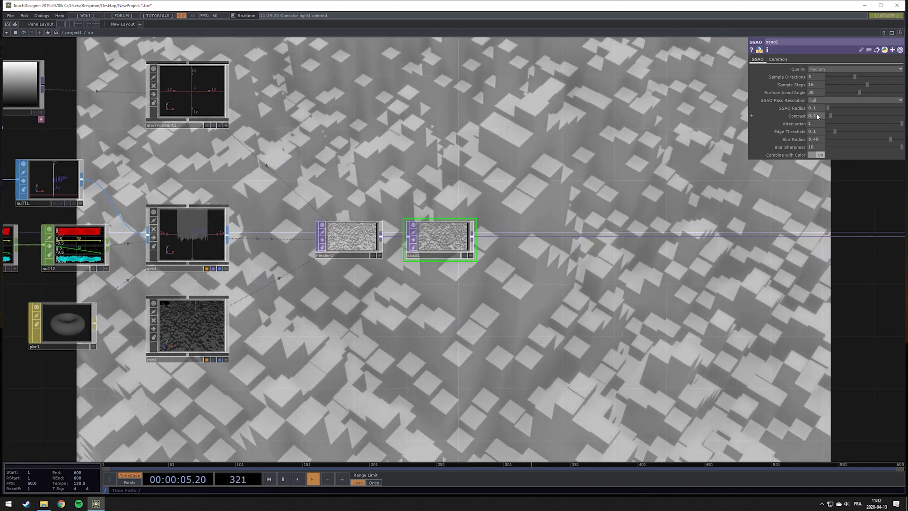
pyautogui.moveTo(817, 115); pyautogui.dragTo(816, 105, button='middle')
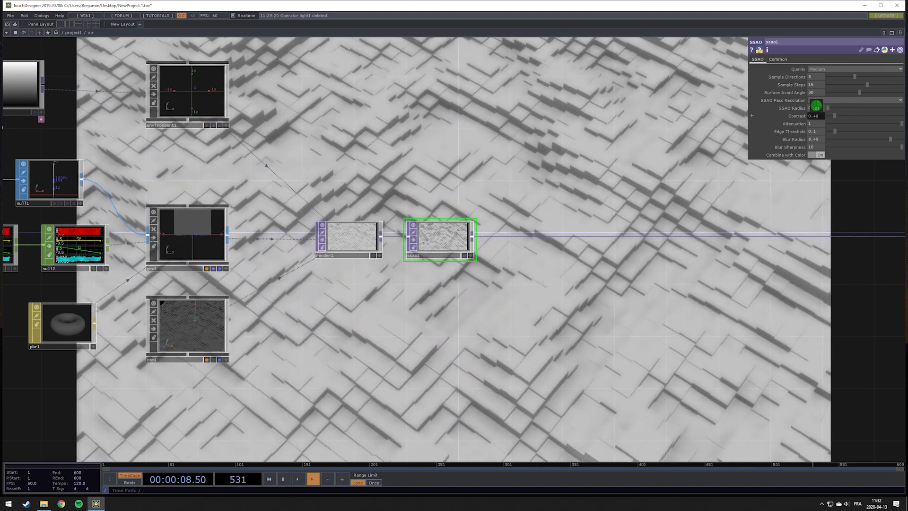
pyautogui.moveTo(342, 240); pyautogui.dragTo(224, 287)
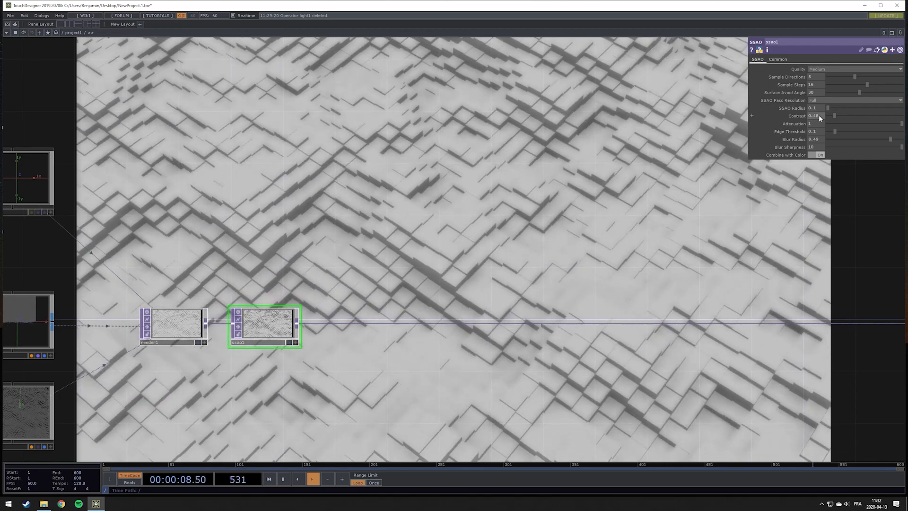
pyautogui.moveTo(819, 115); pyautogui.dragTo(815, 109, button='middle')
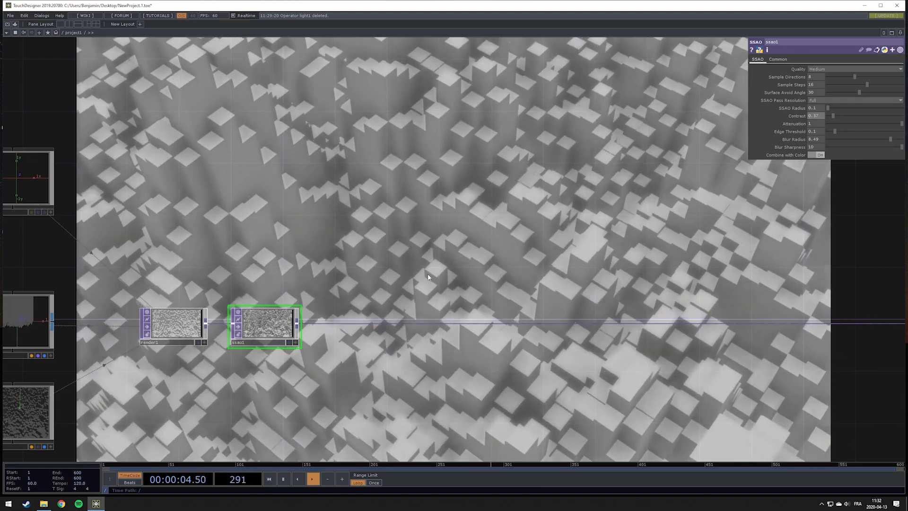
# Toggle the bypass of the SSAO TOP to compare the render with and without ambient occlusion.
pyautogui.moveTo(367, 270); pyautogui.dragTo(450, 262)
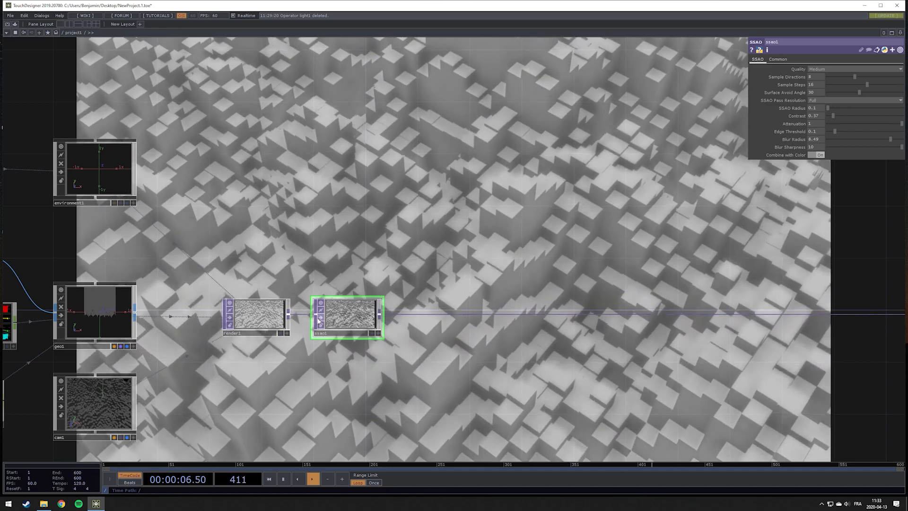
pyautogui.click(319, 319)
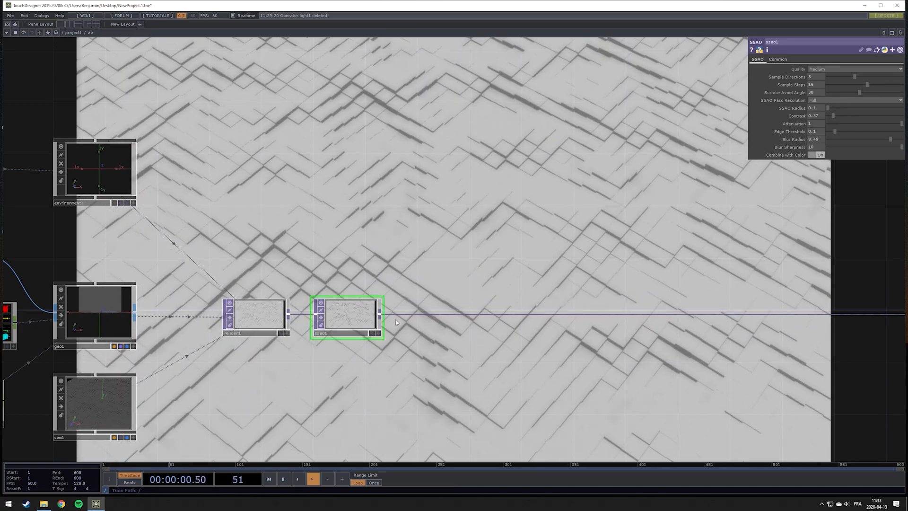
pyautogui.moveTo(458, 206); pyautogui.dragTo(494, 125)
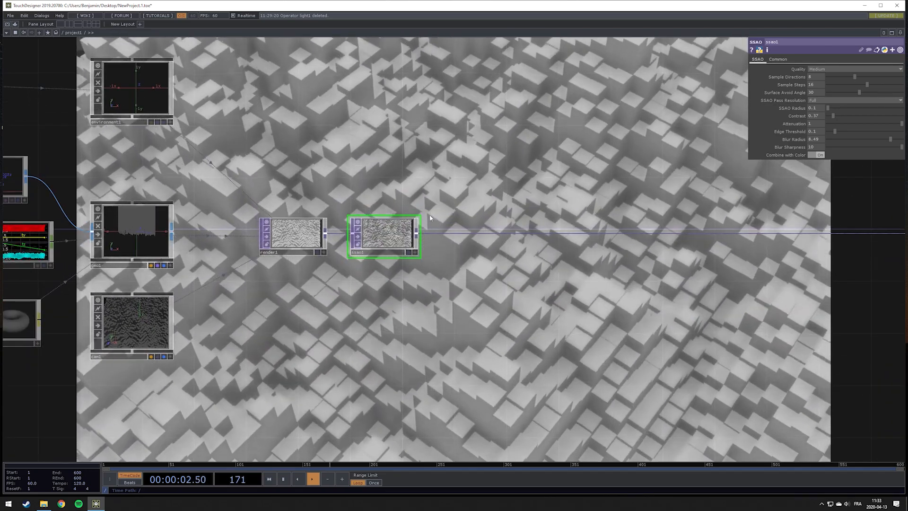
pyautogui.scroll(3, 360, 241)
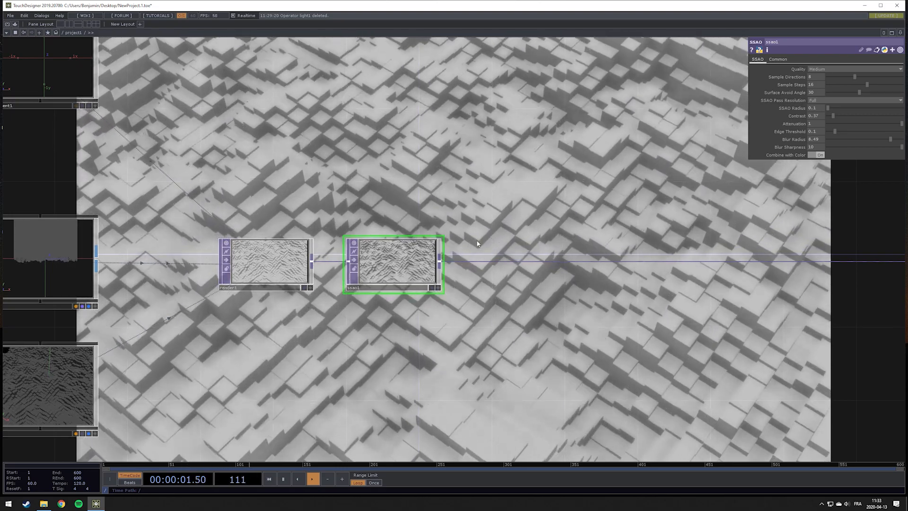
pyautogui.moveTo(477, 244); pyautogui.dragTo(434, 238)
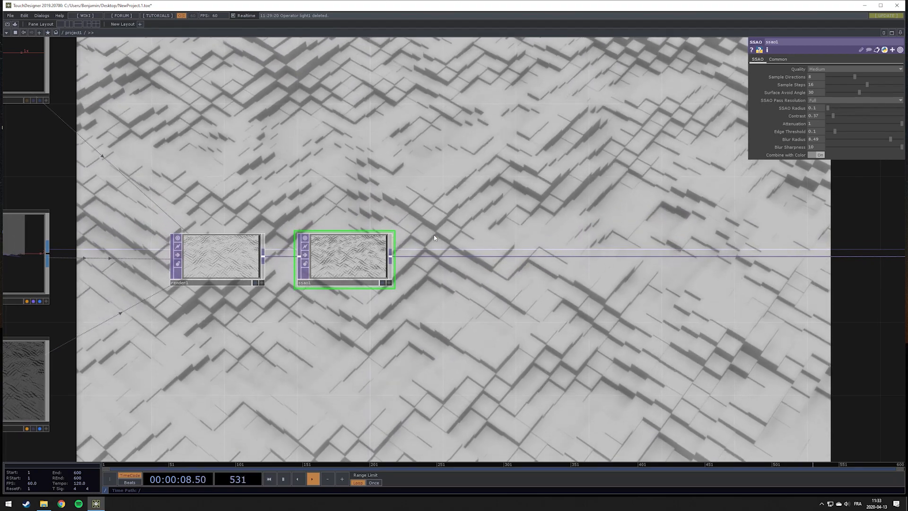
pyautogui.moveTo(310, 208); pyautogui.dragTo(417, 188)
pyautogui.moveTo(499, 186); pyautogui.dragTo(734, 193)
pyautogui.moveTo(385, 271); pyautogui.dragTo(379, 136, button='middle')
pyautogui.moveTo(504, 196); pyautogui.dragTo(335, 175)
pyautogui.moveTo(475, 183); pyautogui.dragTo(495, 223)
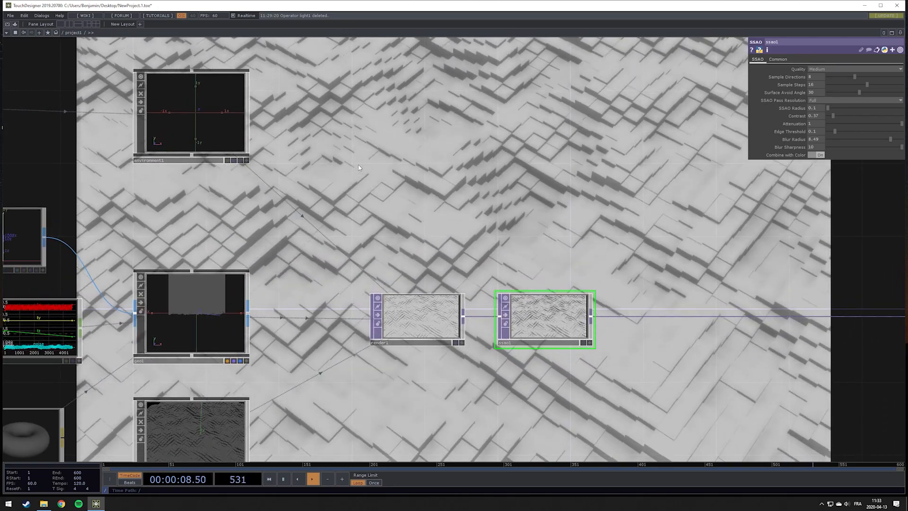
pyautogui.moveTo(481, 230); pyautogui.dragTo(314, 219)
pyautogui.moveTo(252, 280); pyautogui.dragTo(446, 239)
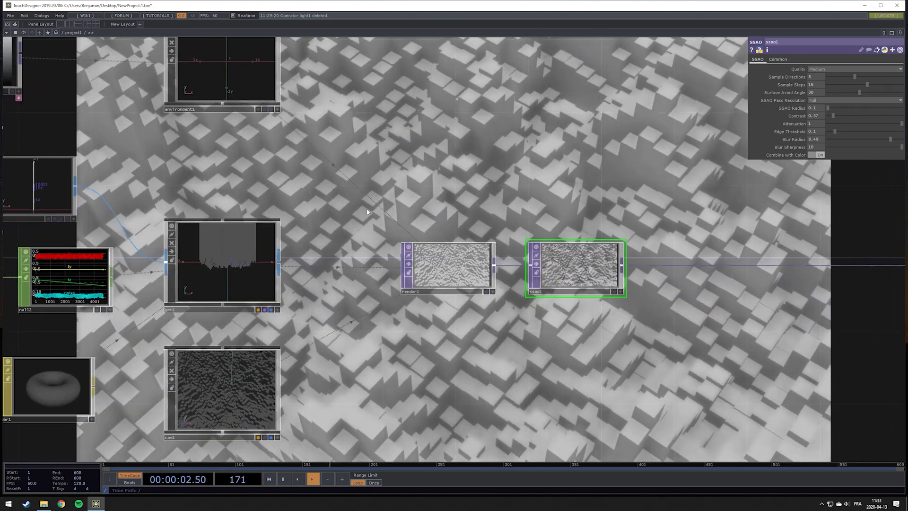
# Try adding a Light COMP above the Render TOP, then delete it.
pyautogui.press('Tab')
pyautogui.click(217, 136)
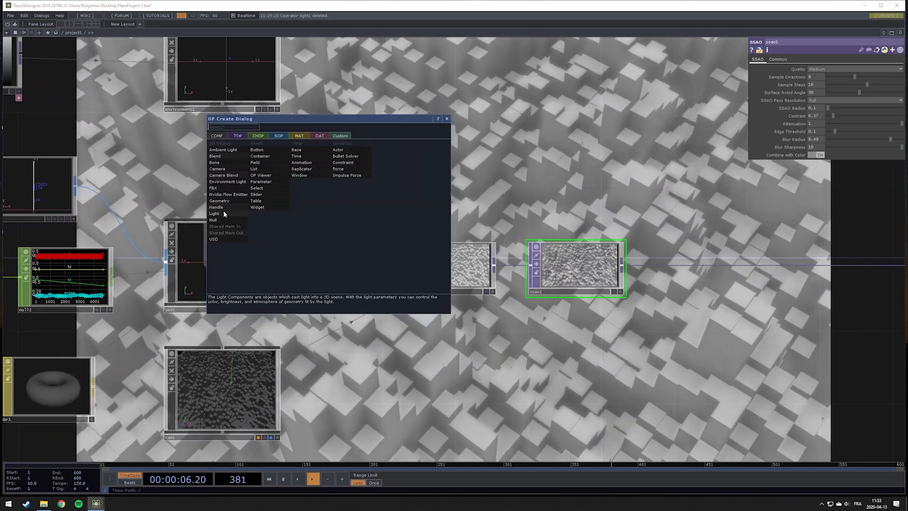
pyautogui.click(214, 213)
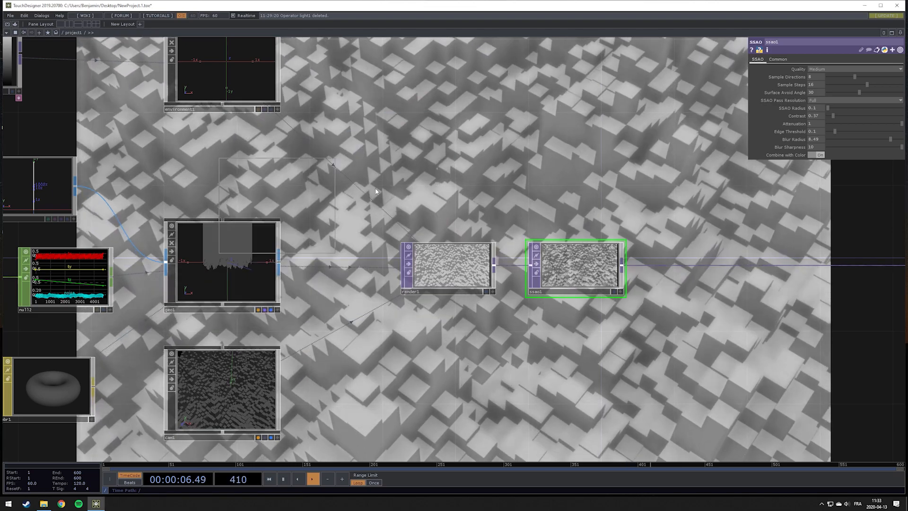
pyautogui.click(439, 173)
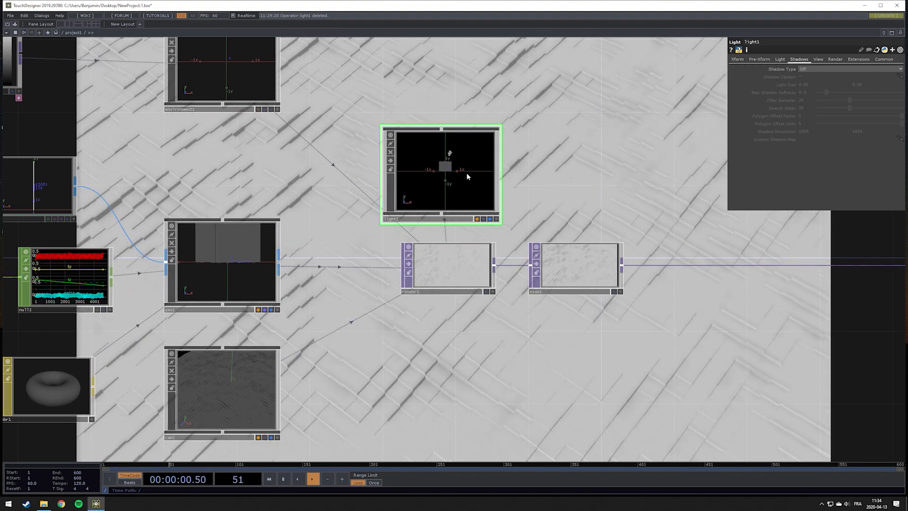
pyautogui.press('Delete')
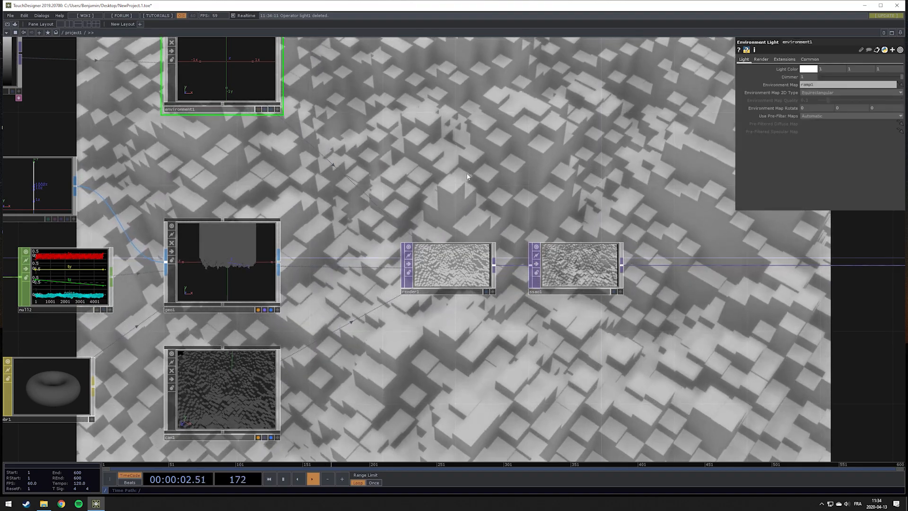
# Move the SSAO TOP farther away from the Render TOP to widen the gap between them.
pyautogui.moveTo(532, 187); pyautogui.dragTo(377, 127)
pyautogui.moveTo(410, 218); pyautogui.dragTo(464, 215)
pyautogui.moveTo(525, 271); pyautogui.dragTo(462, 259)
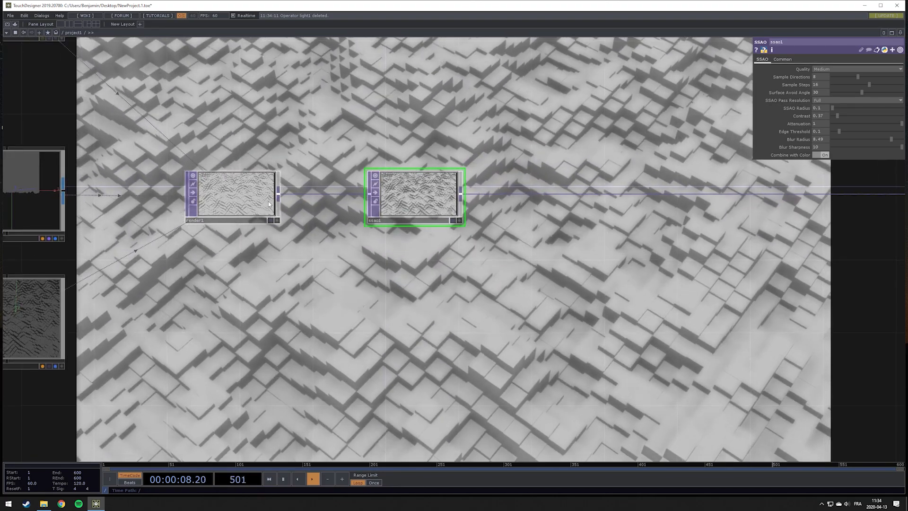
# Create a Depth TOP from the Render TOP and place it just below the render.
pyautogui.click(269, 200)
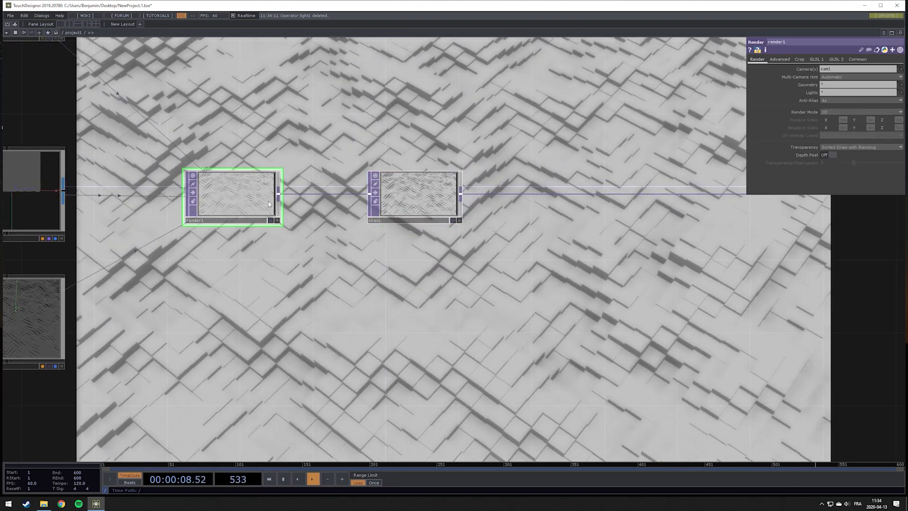
pyautogui.press('Tab')
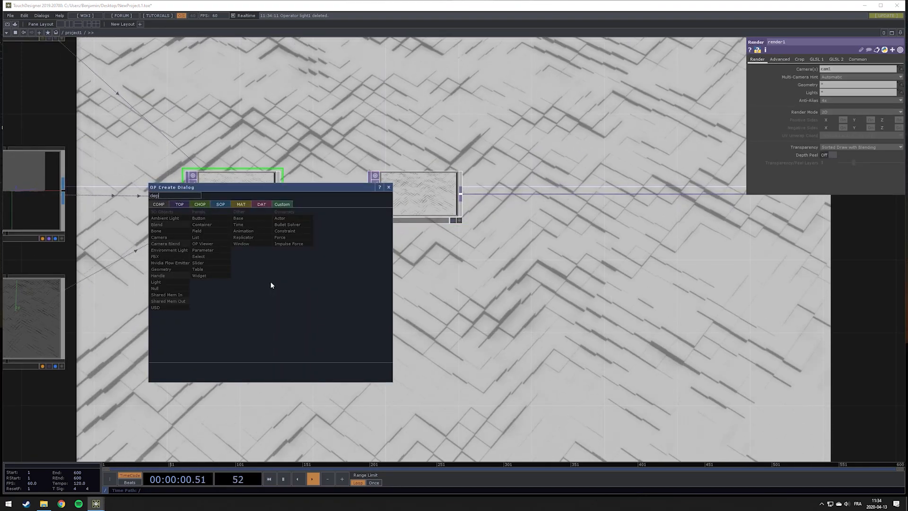
pyautogui.write('dep')
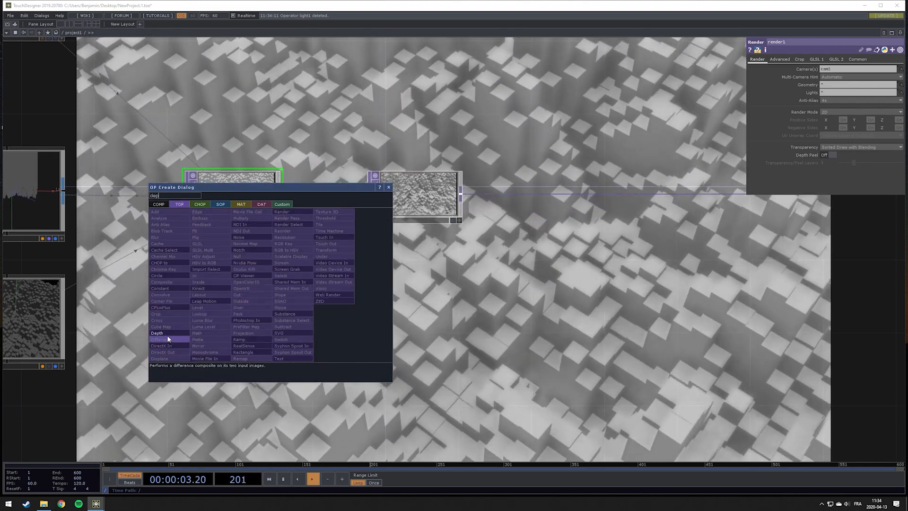
pyautogui.press('Return')
pyautogui.click(268, 305)
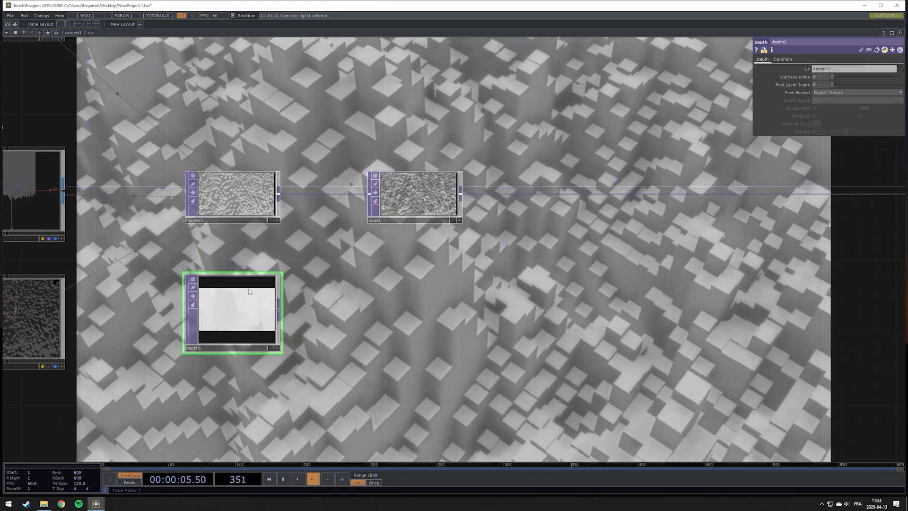
pyautogui.moveTo(246, 312); pyautogui.dragTo(283, 278)
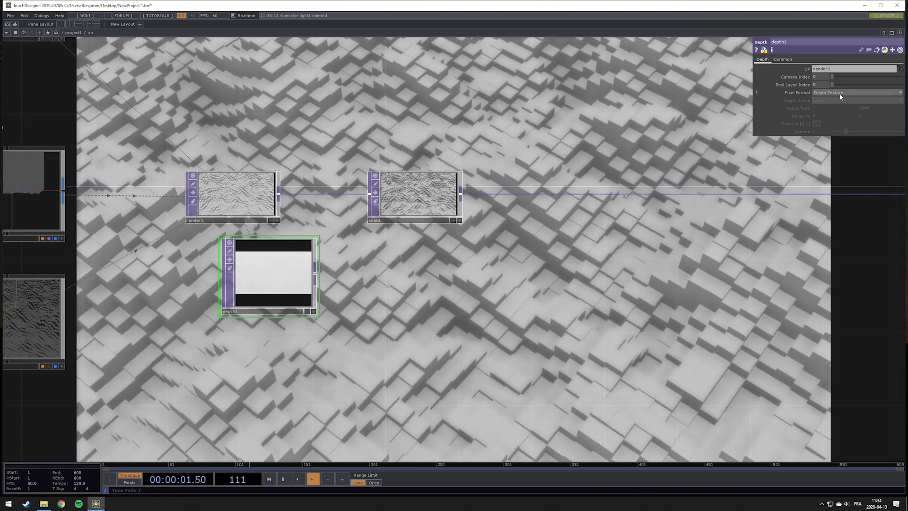
# Set the Depth TOP's Pixel Format to 32-bit float (RGBA) and its Depth Space to Reranged from Camera Space.
pyautogui.click(841, 96)
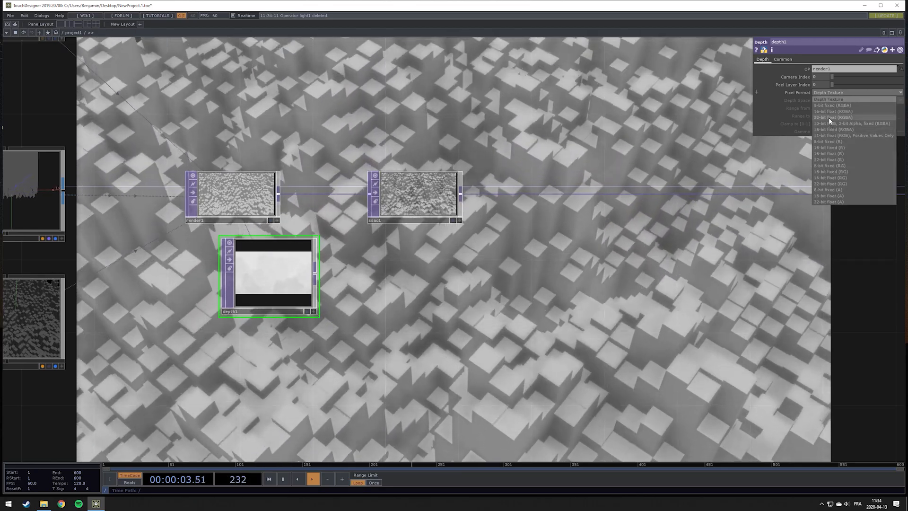
pyautogui.click(828, 117)
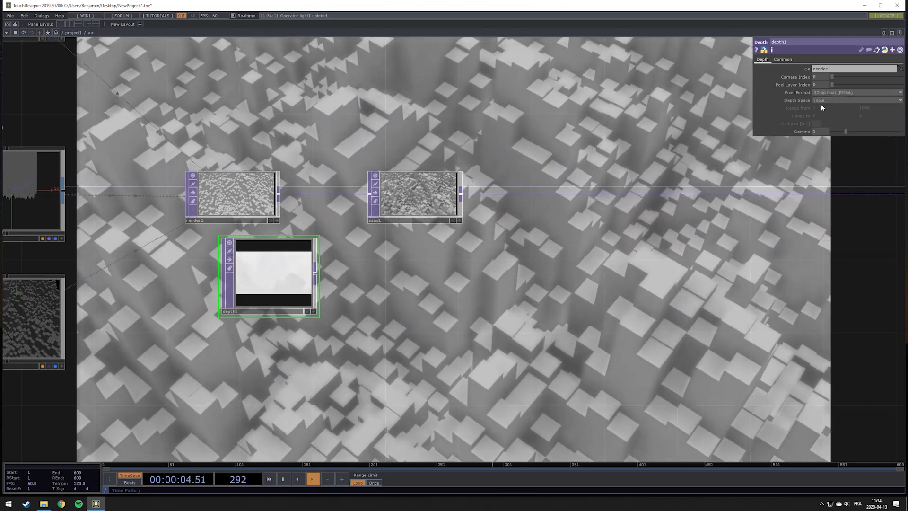
pyautogui.click(821, 101)
pyautogui.click(829, 120)
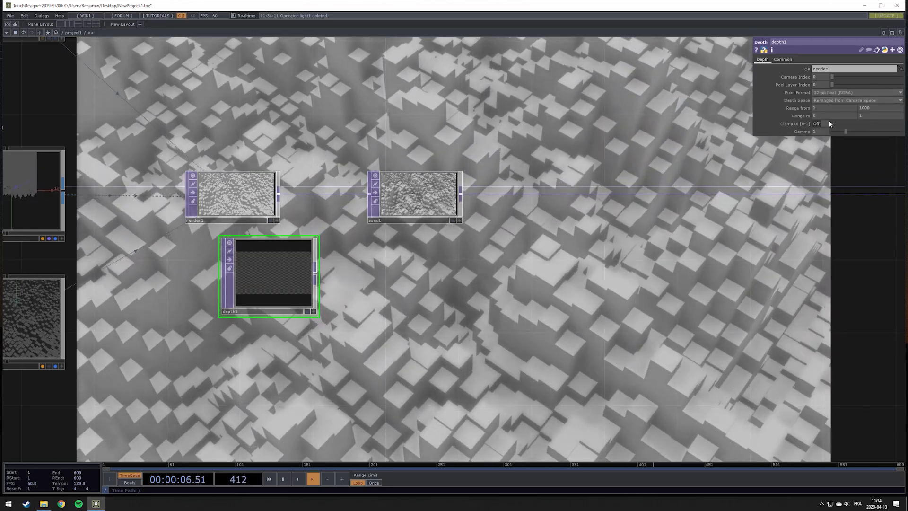
# Set the upper Range from value of the Depth TOP to 2 and fine-tune it to 2.9.
pyautogui.write('2')
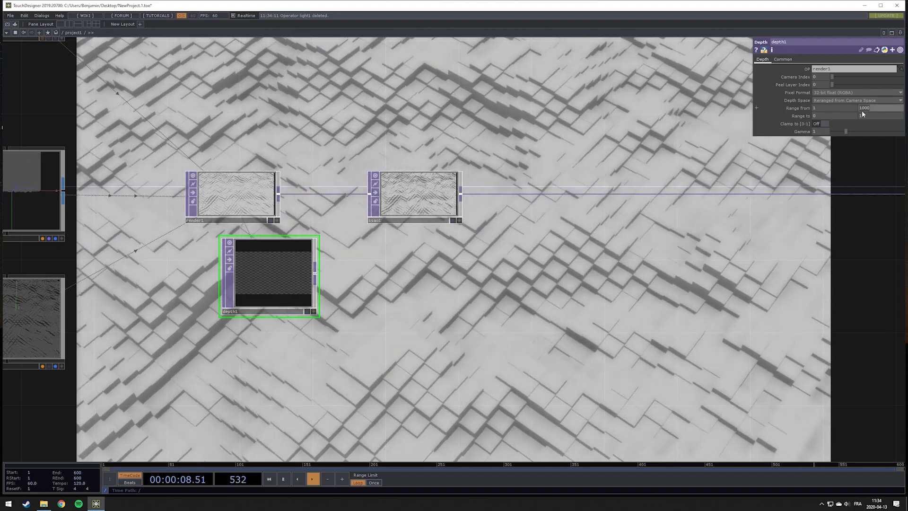
pyautogui.press('Return')
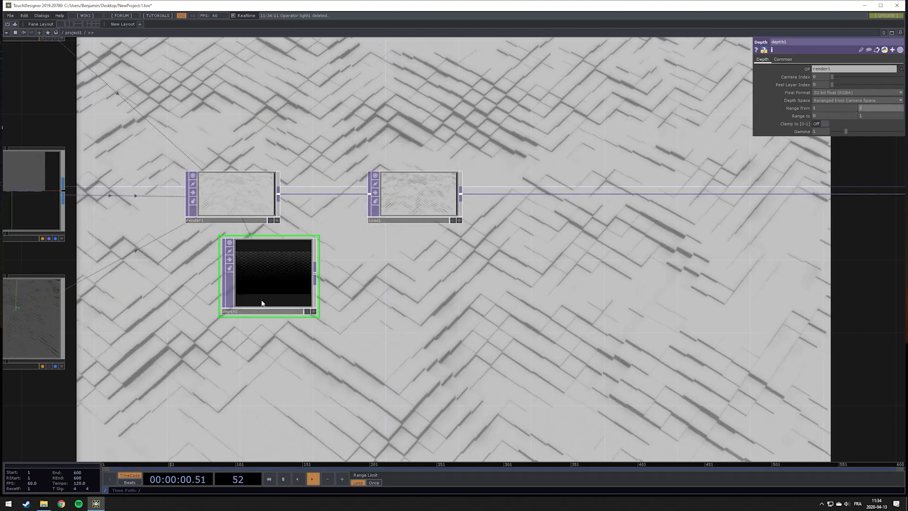
pyautogui.scroll(5, 265, 277)
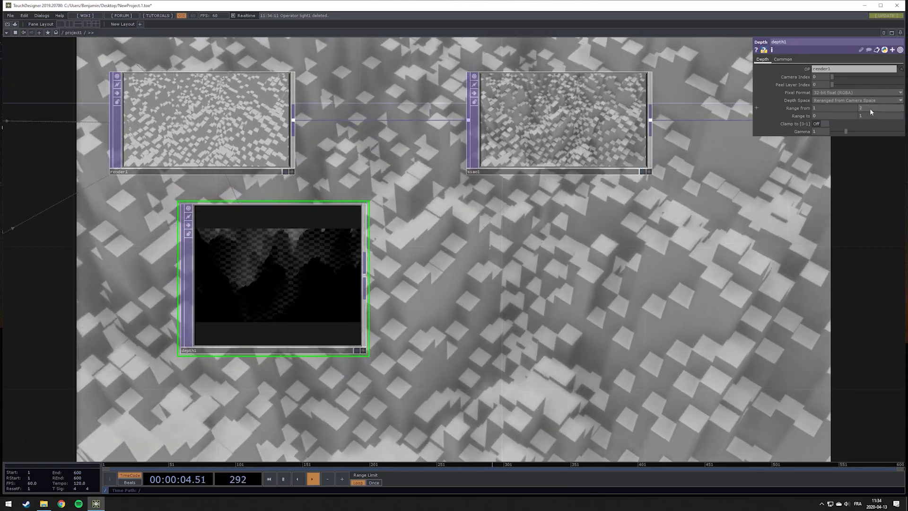
pyautogui.moveTo(870, 108); pyautogui.dragTo(873, 95, button='middle')
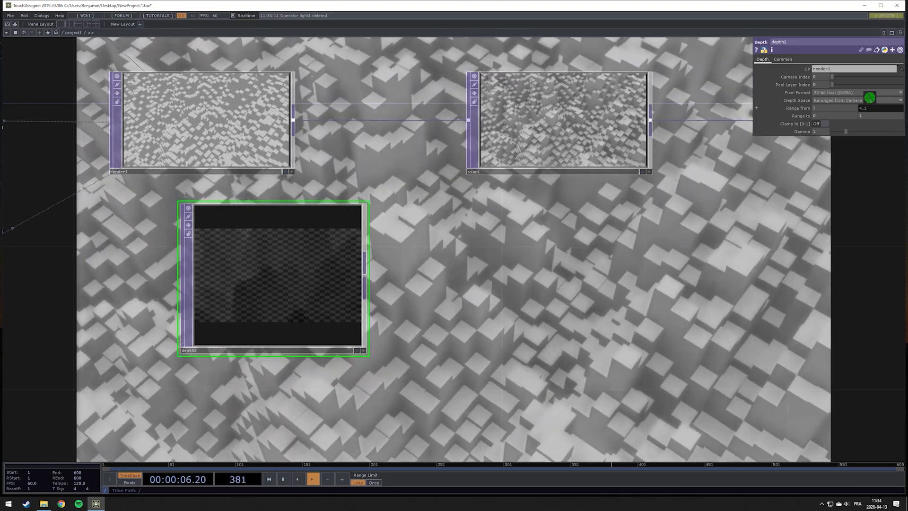
pyautogui.moveTo(870, 97); pyautogui.dragTo(871, 96, button='middle')
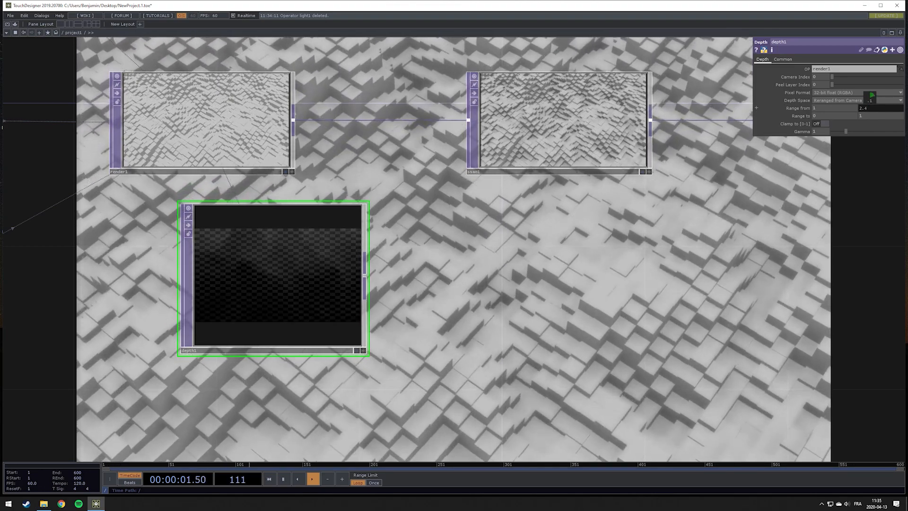
pyautogui.moveTo(872, 96); pyautogui.dragTo(873, 98, button='middle')
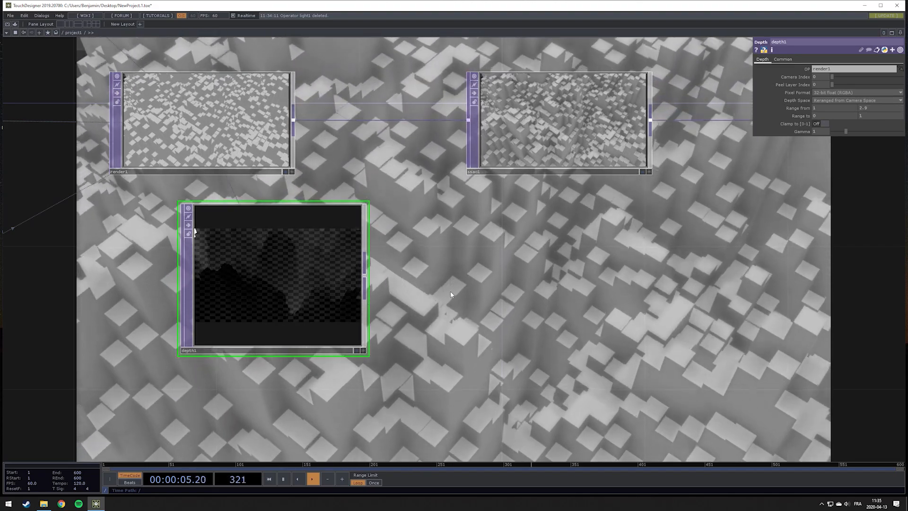
# Move the Depth TOP into free space and connect a Composite TOP with its Operation set to Difference.
pyautogui.moveTo(450, 291); pyautogui.dragTo(283, 224)
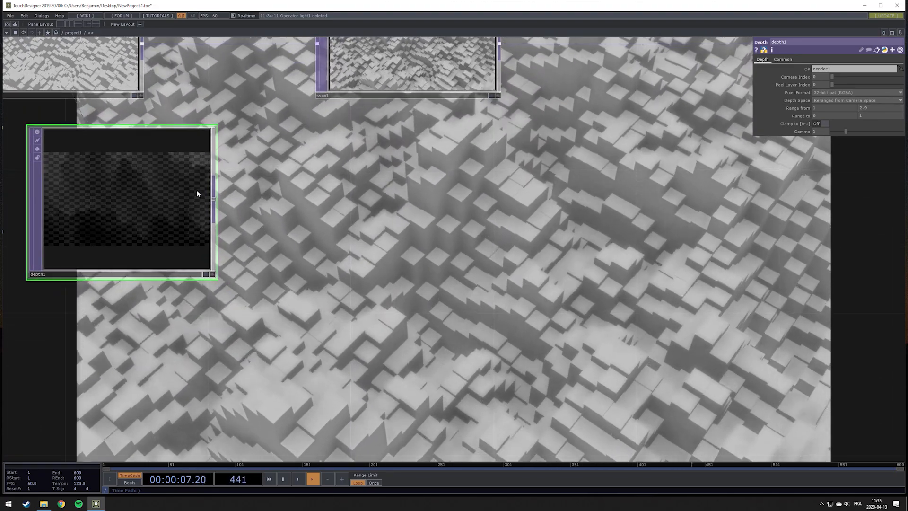
pyautogui.moveTo(199, 197); pyautogui.dragTo(378, 267)
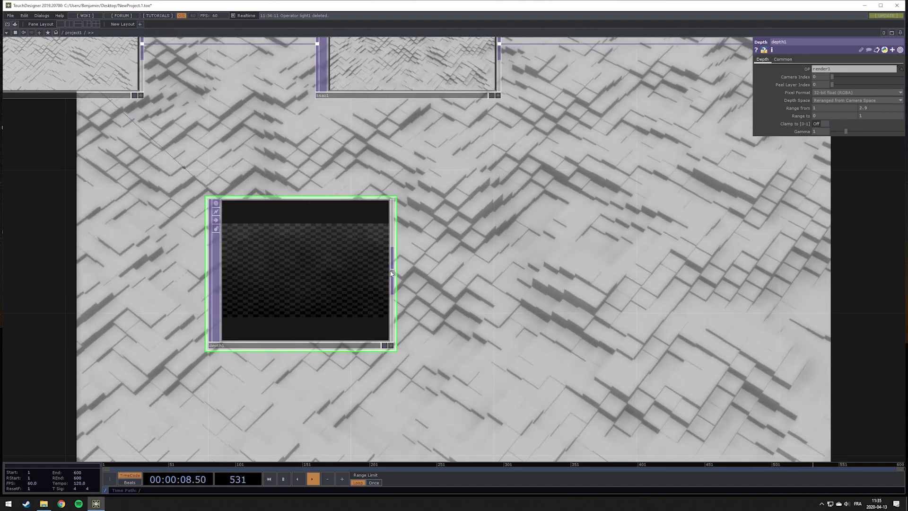
pyautogui.rightClick(392, 273)
pyautogui.rightClick(392, 274)
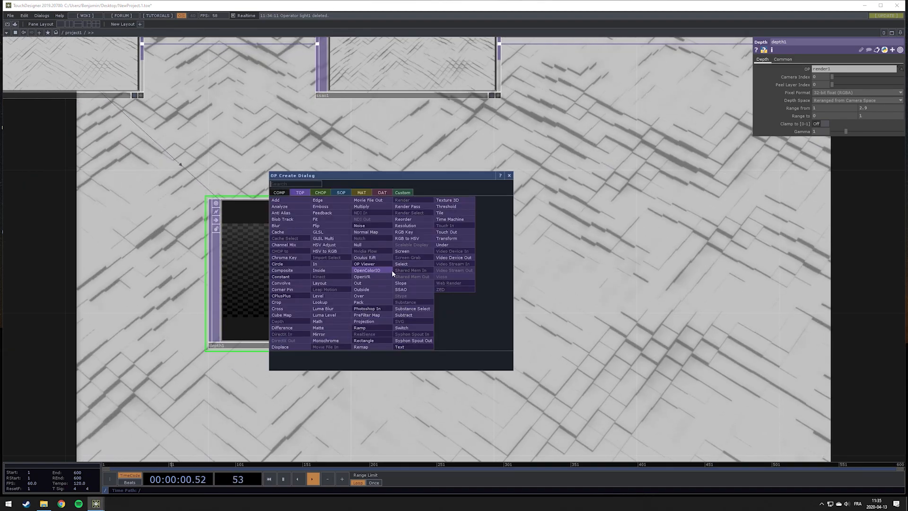
pyautogui.click(284, 270)
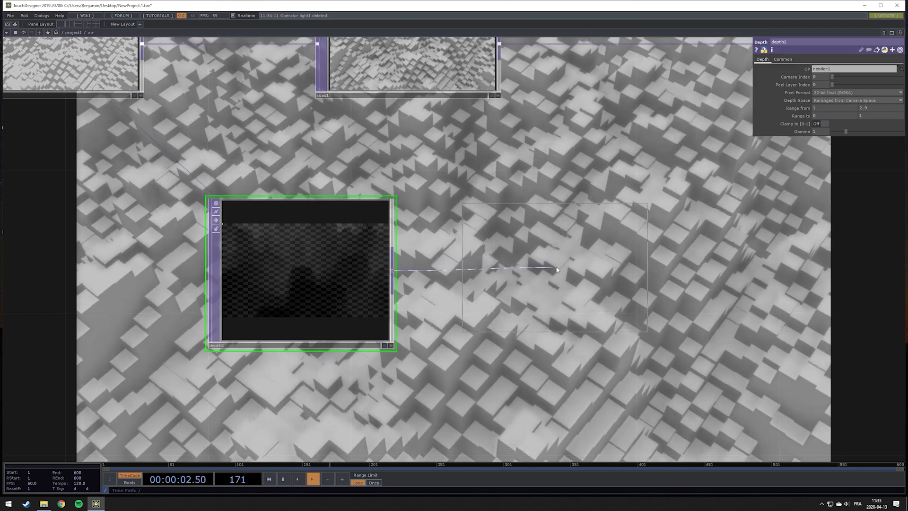
pyautogui.click(624, 281)
pyautogui.click(846, 100)
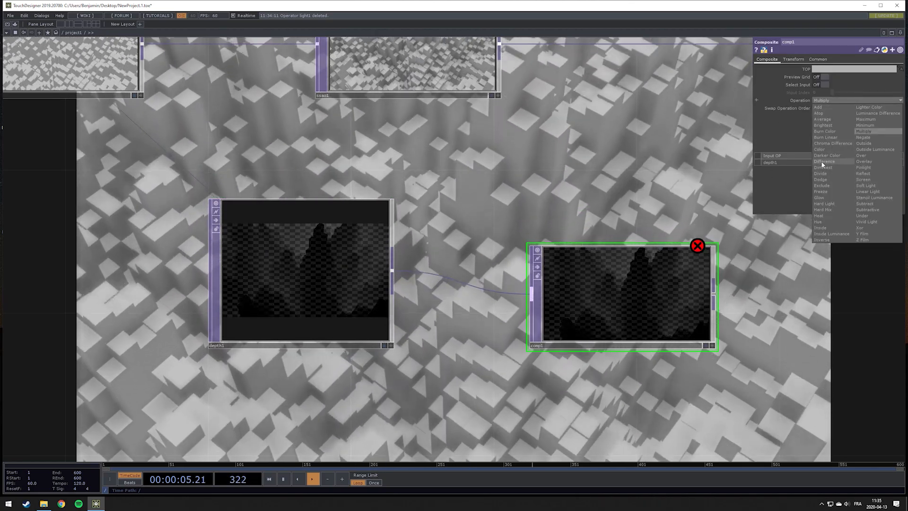
pyautogui.click(821, 161)
# Branch a Level TOP off the Depth TOP, place it below, and set its Invert to 1.
pyautogui.moveTo(454, 303); pyautogui.dragTo(466, 186)
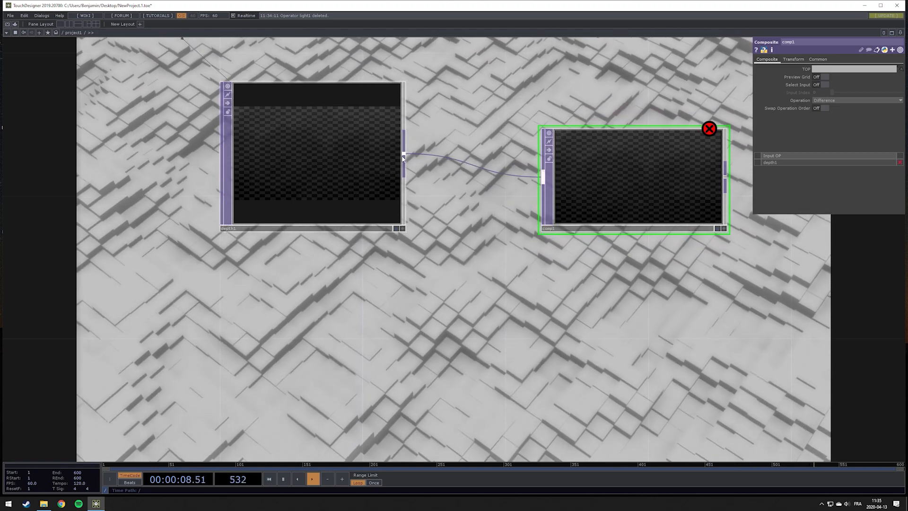
pyautogui.rightClick(403, 156)
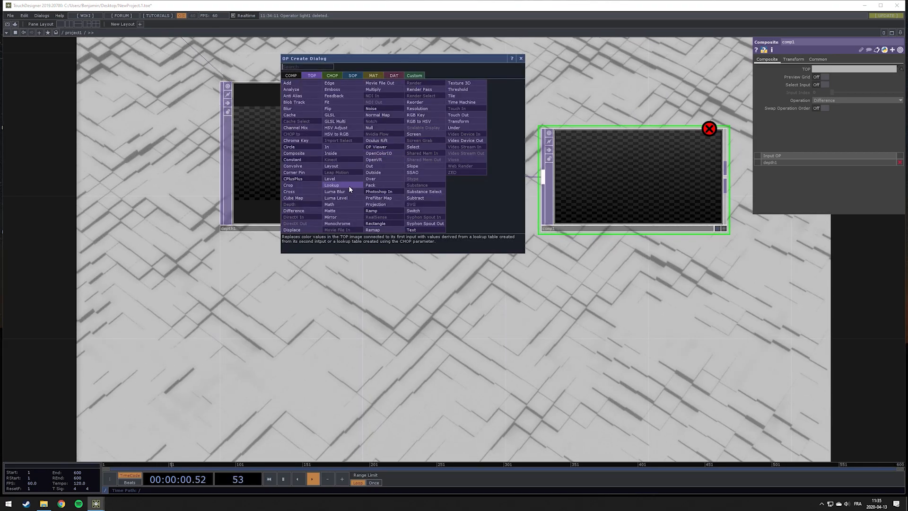
pyautogui.click(332, 179)
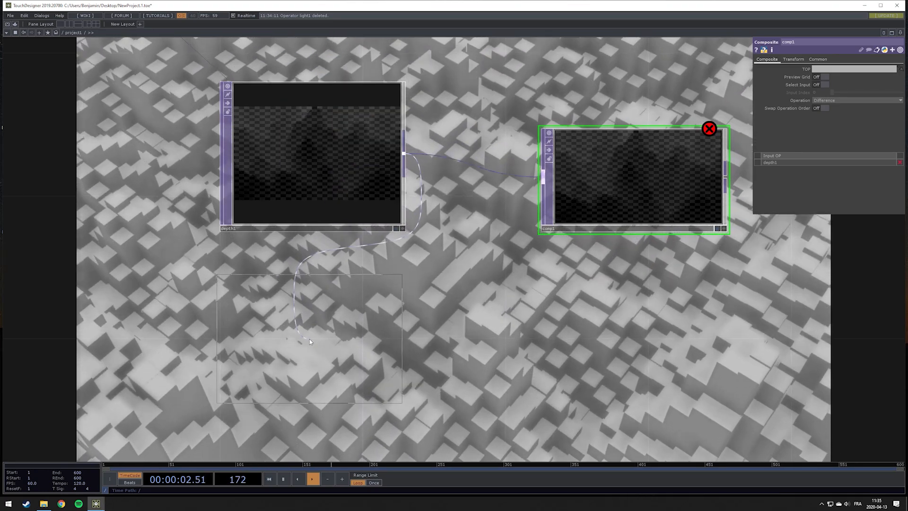
pyautogui.click(321, 360)
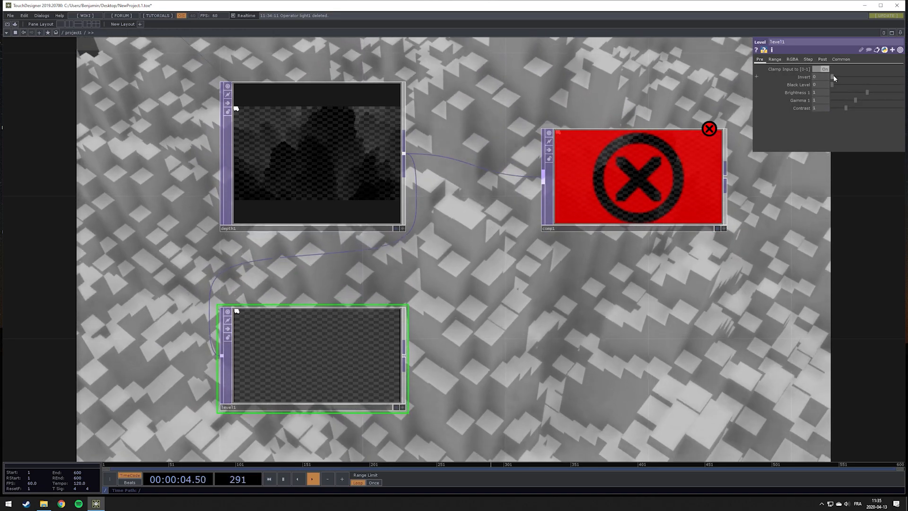
pyautogui.moveTo(833, 76); pyautogui.dragTo(901, 77)
# Connect the Level TOP to the Composite TOP as its second input.
pyautogui.click(404, 354)
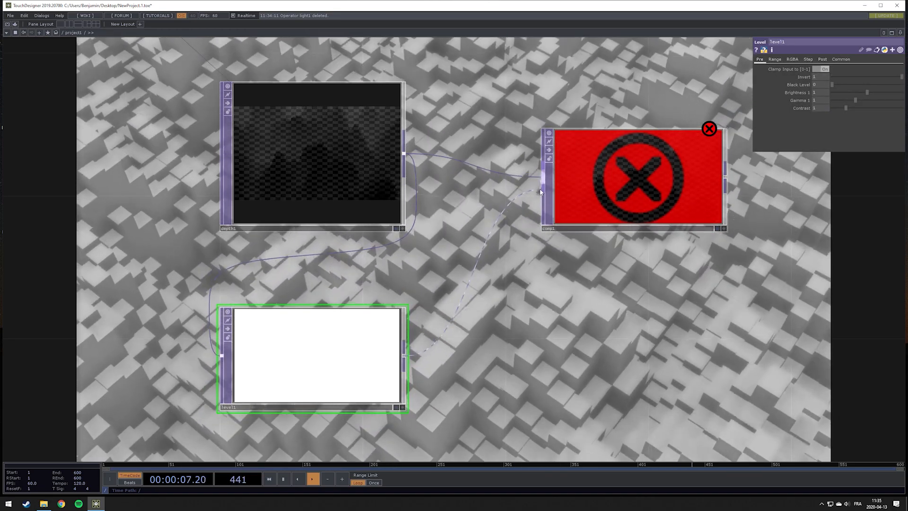
pyautogui.click(541, 191)
pyautogui.moveTo(616, 272); pyautogui.dragTo(570, 297)
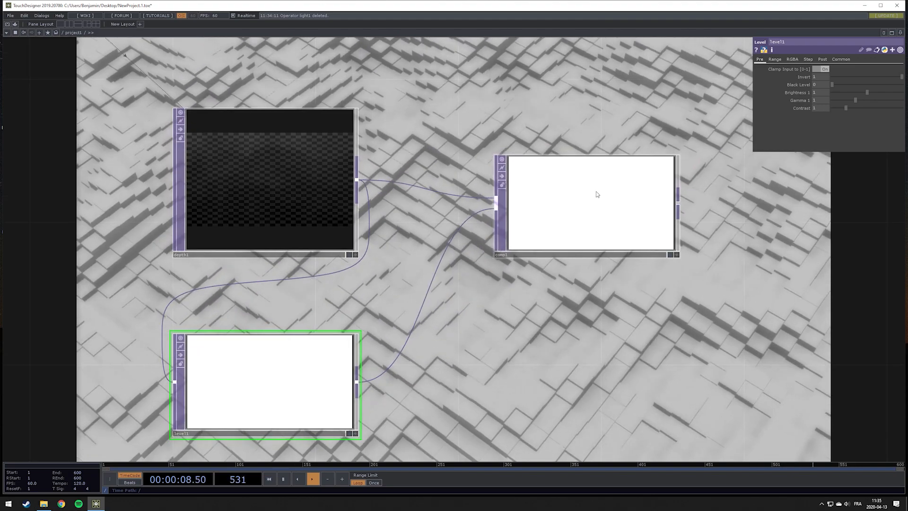
# Set the Depth TOP's upper Range from value to 1.2 and its lower Range to value to 0.5.
pyautogui.click(597, 195)
pyautogui.scroll(-3, 675, 251)
pyautogui.scroll(-3, 675, 251)
pyautogui.scroll(4, 681, 252)
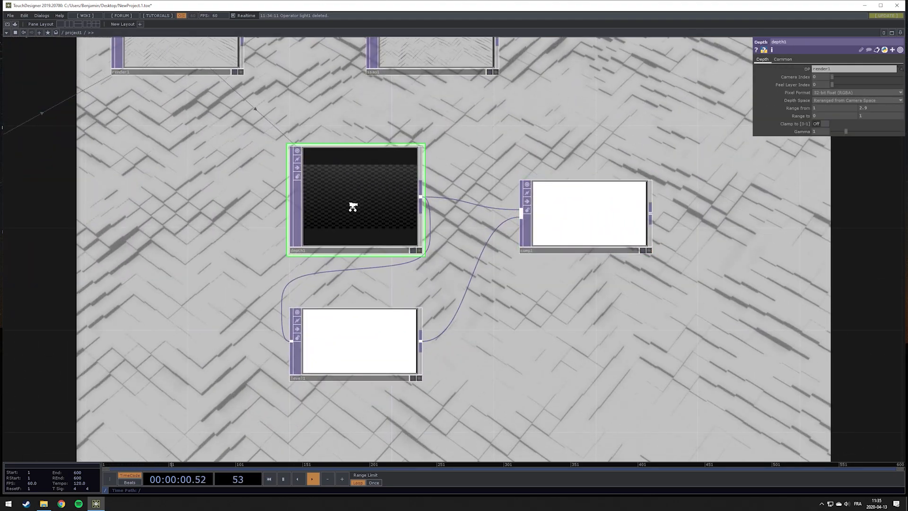
pyautogui.scroll(4, 352, 206)
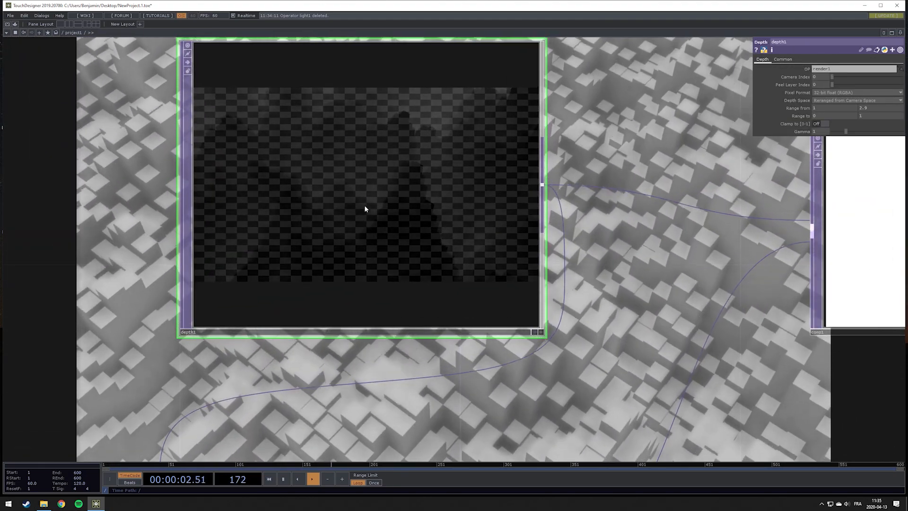
pyautogui.moveTo(823, 116); pyautogui.dragTo(866, 98, button='middle')
pyautogui.scroll(-8, 695, 230)
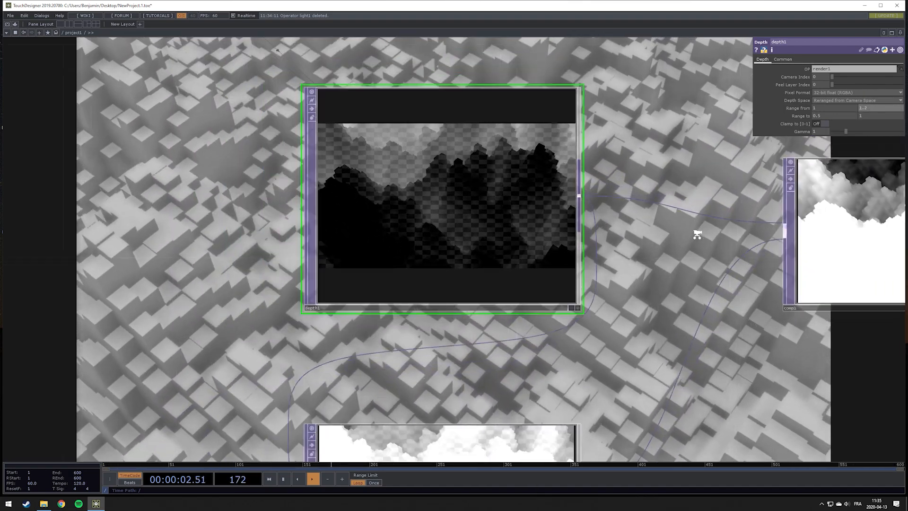
# Fine-tune the Depth TOP's upper Range from value to 1.917 while checking the Composite TOP's difference image.
pyautogui.scroll(3, 845, 273)
pyautogui.moveTo(736, 305); pyautogui.dragTo(550, 334)
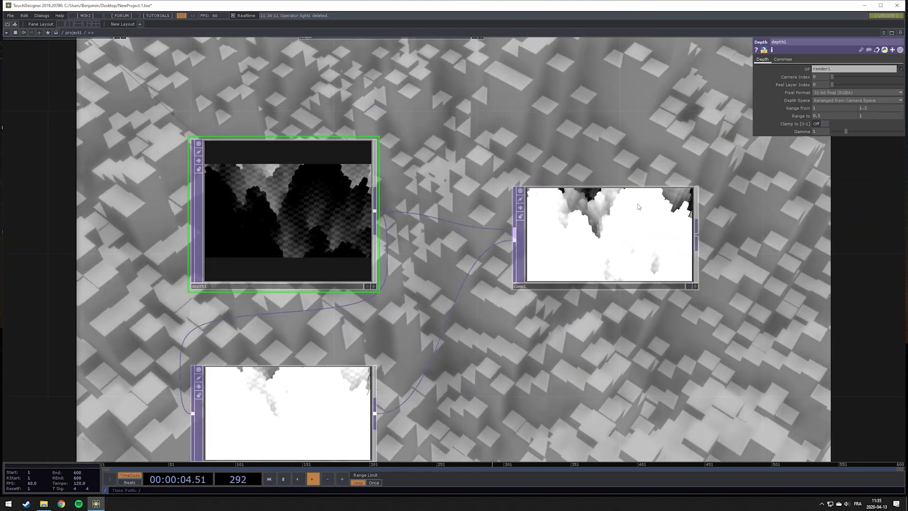
pyautogui.scroll(3, 591, 192)
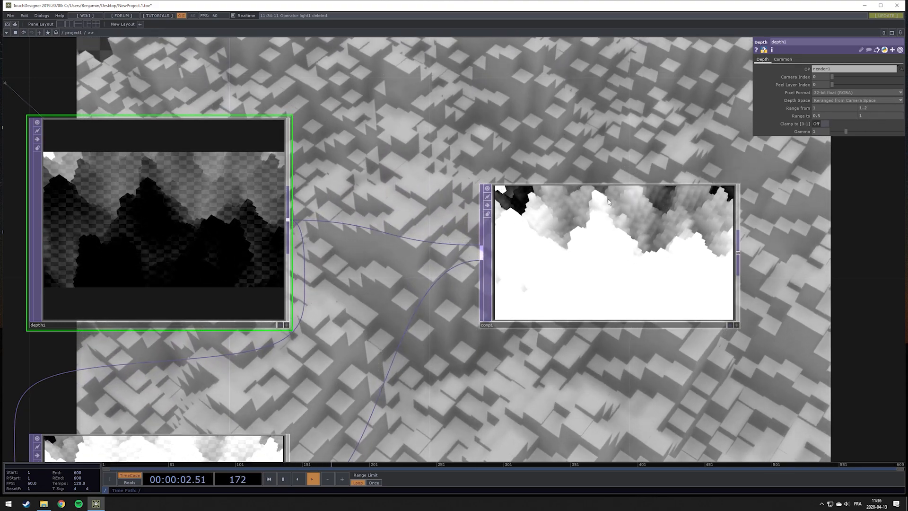
pyautogui.moveTo(875, 110); pyautogui.dragTo(873, 122, button='middle')
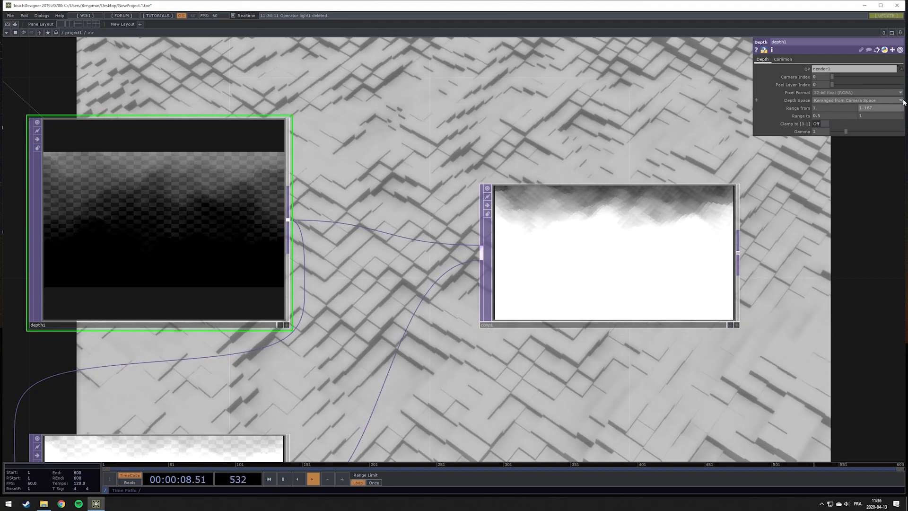
pyautogui.moveTo(873, 107)
pyautogui.mouseDown(button='middle')
pyautogui.moveTo(873, 96)
pyautogui.moveTo(872, 106)
pyautogui.mouseUp(button='middle')
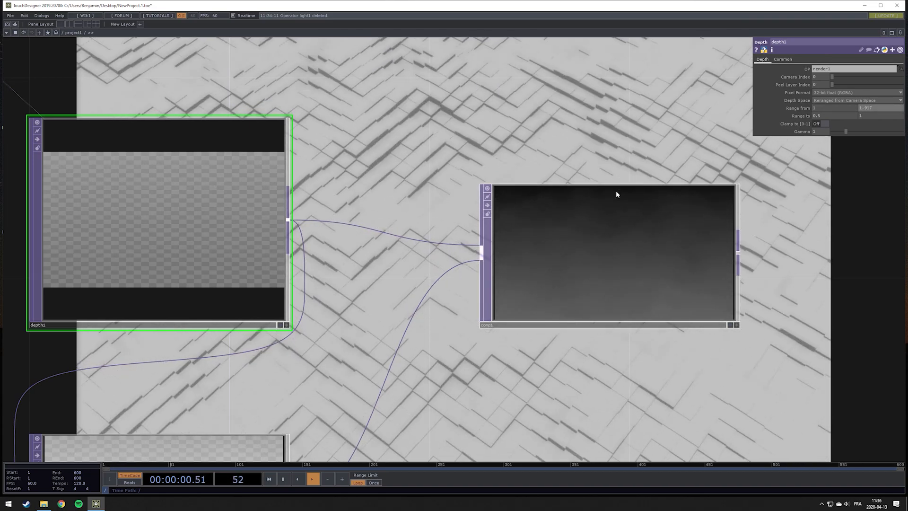
# Insert a Luma Blur TOP into the connection after the SSAO TOP and connect the Composite TOP to its second input.
pyautogui.moveTo(753, 273); pyautogui.dragTo(413, 283)
pyautogui.scroll(-5, 540, 248)
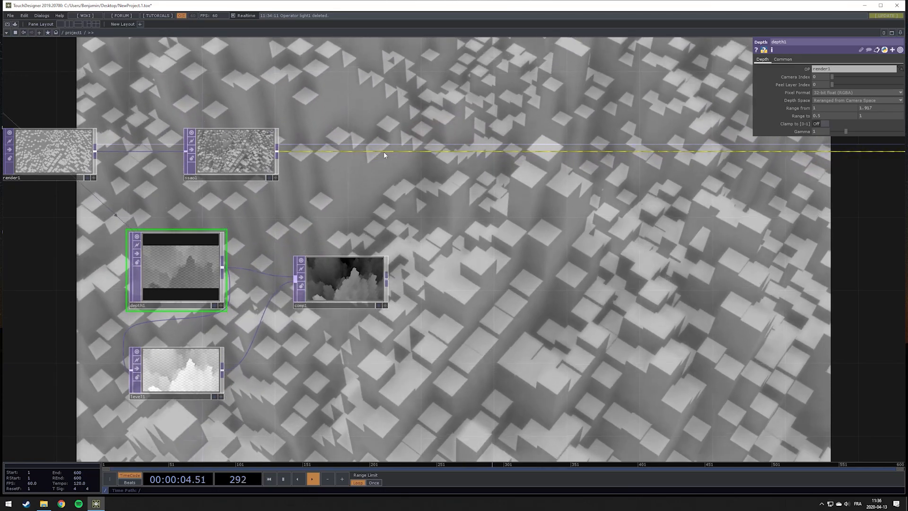
pyautogui.press('Tab')
pyautogui.write('l')
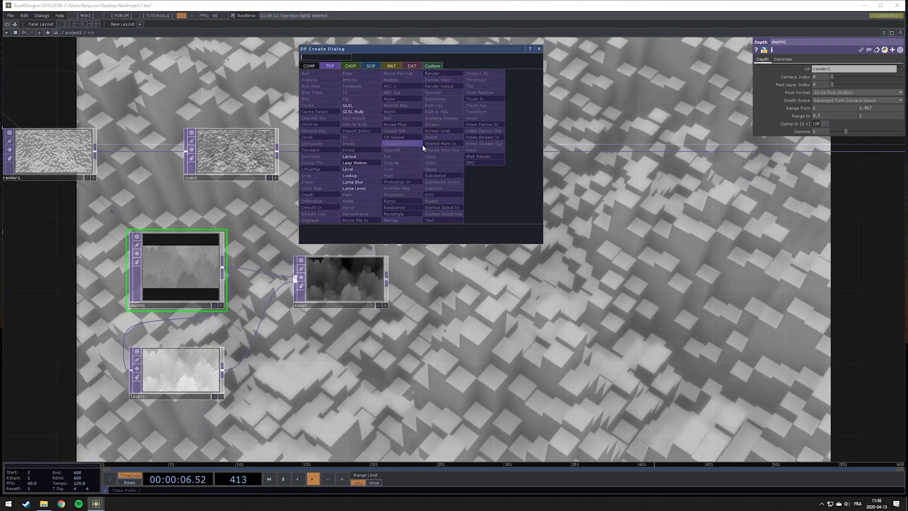
pyautogui.click(359, 183)
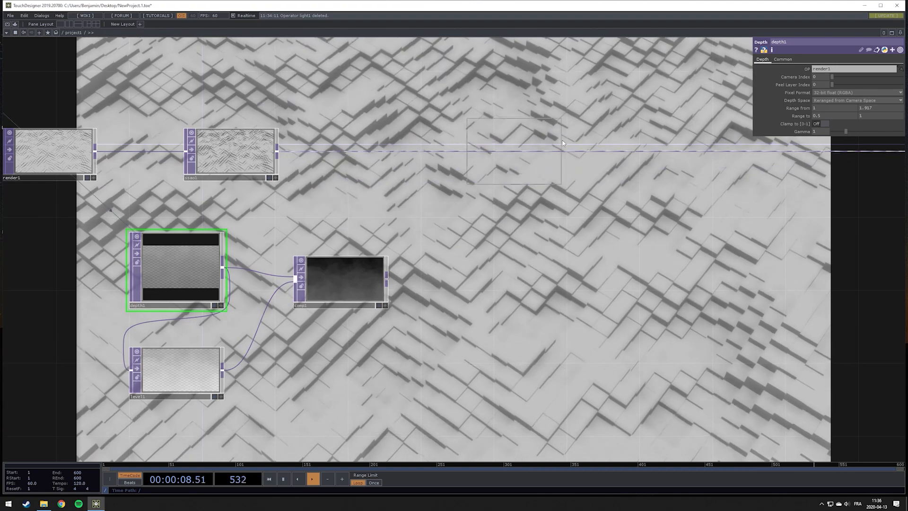
pyautogui.moveTo(387, 280); pyautogui.dragTo(478, 157)
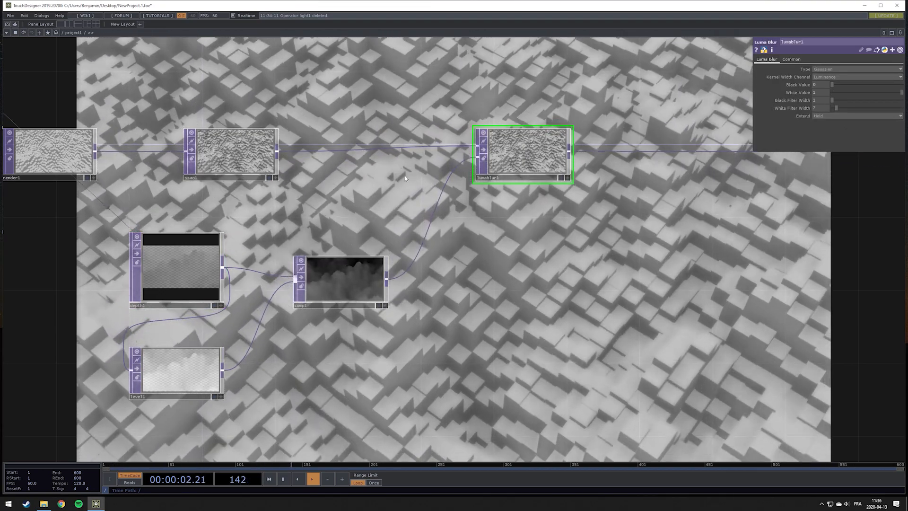
# Set the Luma Blur TOP's White Filter Width to 30.
pyautogui.moveTo(404, 175); pyautogui.dragTo(467, 170)
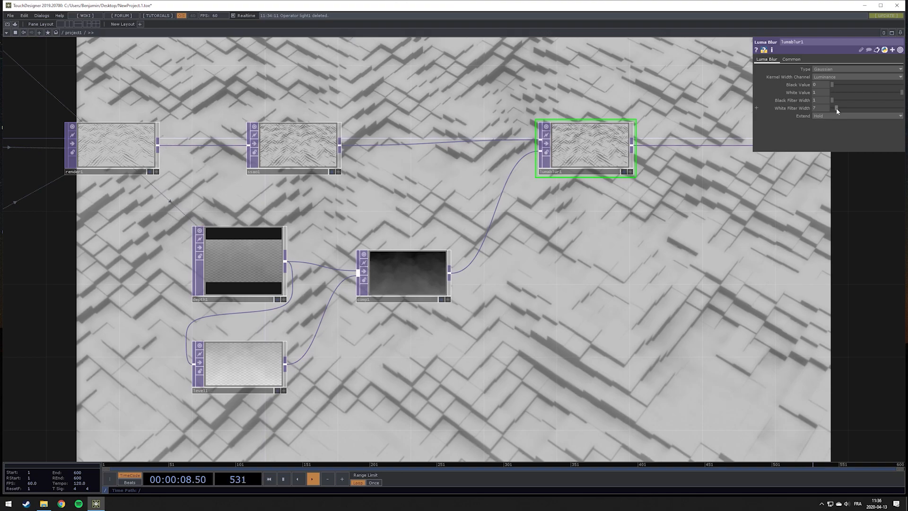
pyautogui.moveTo(836, 108)
pyautogui.mouseDown()
pyautogui.moveTo(870, 109)
pyautogui.moveTo(854, 111)
pyautogui.mouseUp()
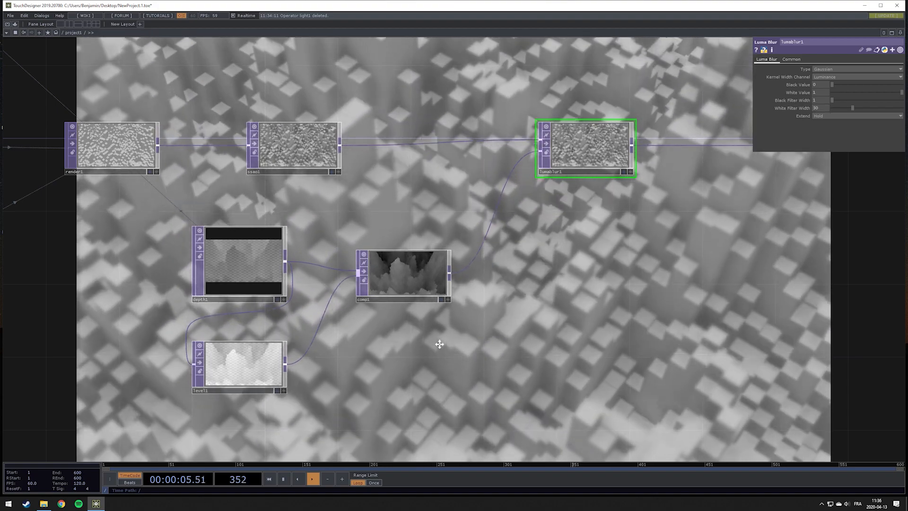
# Adjust the Depth TOP's focus response by setting its upper Range from value to 1.517 and Gamma to 0.58.
pyautogui.moveTo(240, 266); pyautogui.dragTo(312, 275)
pyautogui.click(312, 273)
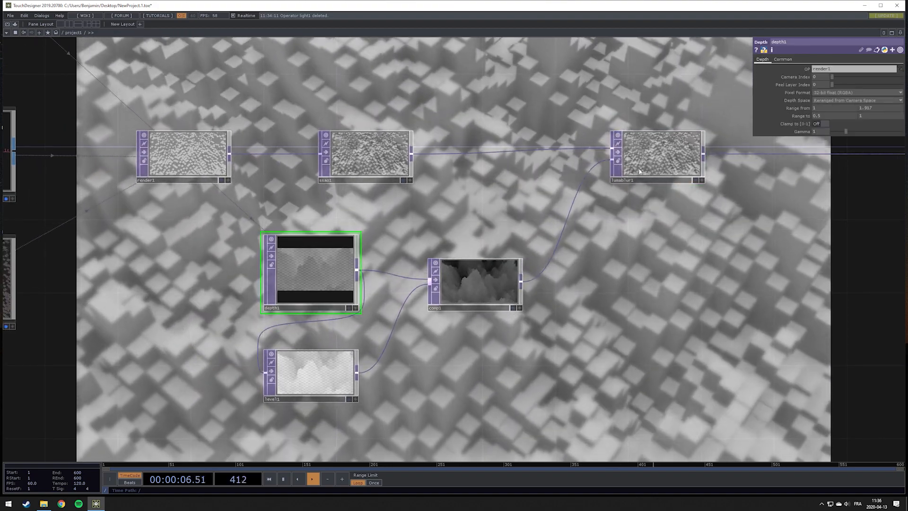
pyautogui.scroll(3, 589, 147)
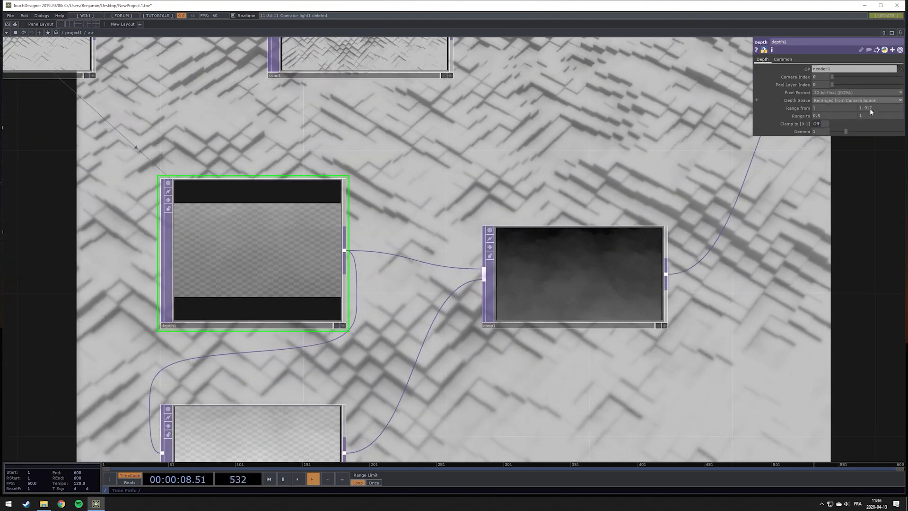
pyautogui.moveTo(850, 132); pyautogui.dragTo(842, 131)
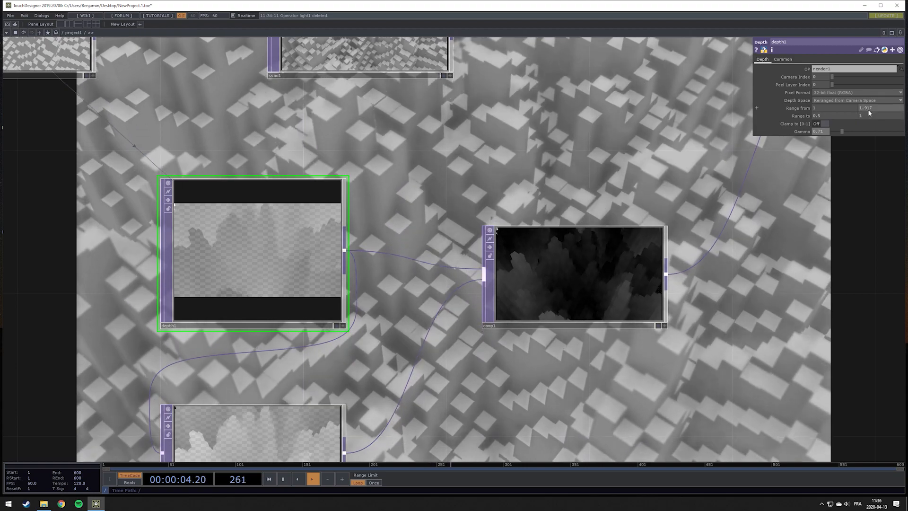
pyautogui.moveTo(867, 109); pyautogui.dragTo(866, 95, button='middle')
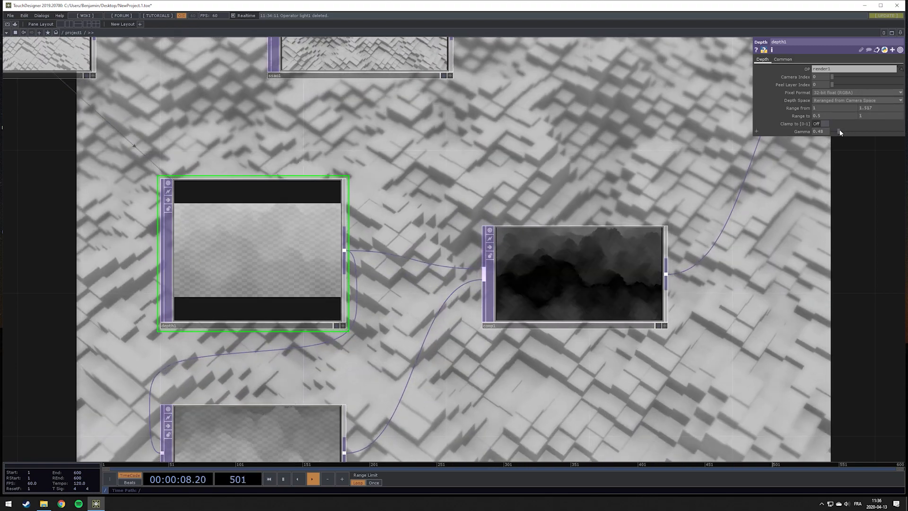
pyautogui.moveTo(832, 132); pyautogui.dragTo(842, 132)
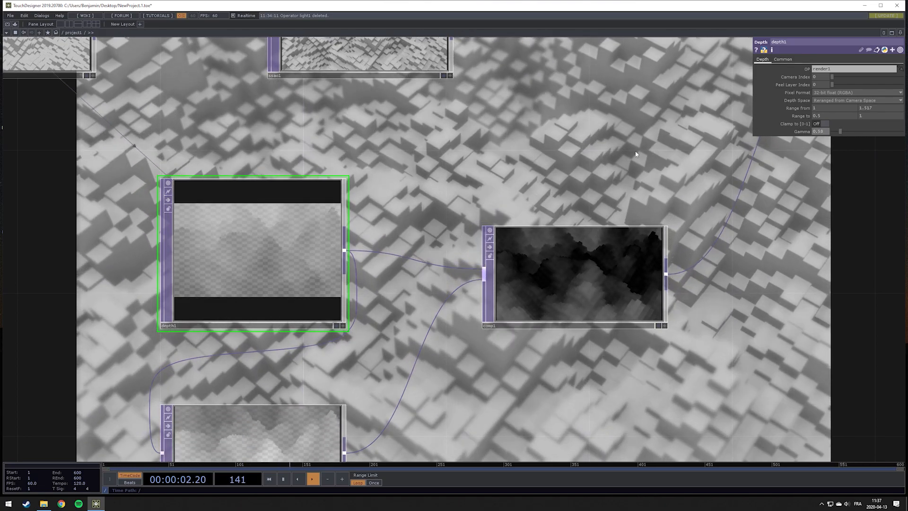
# Examine the blurred background render and the node network from the scene components through the Luma Blur to the final Null.
pyautogui.moveTo(783, 175); pyautogui.dragTo(543, 291)
pyautogui.moveTo(423, 231); pyautogui.dragTo(531, 291)
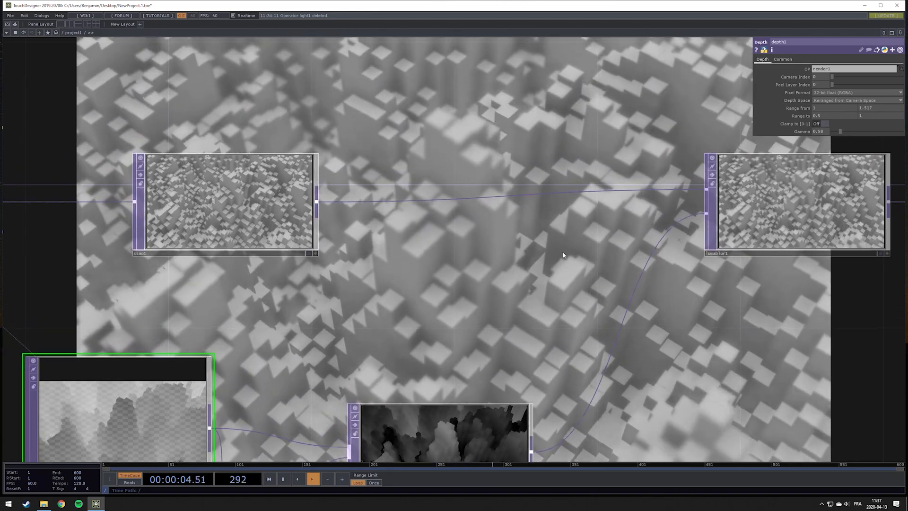
pyautogui.moveTo(520, 243); pyautogui.dragTo(507, 150)
pyautogui.moveTo(496, 258); pyautogui.dragTo(456, 266)
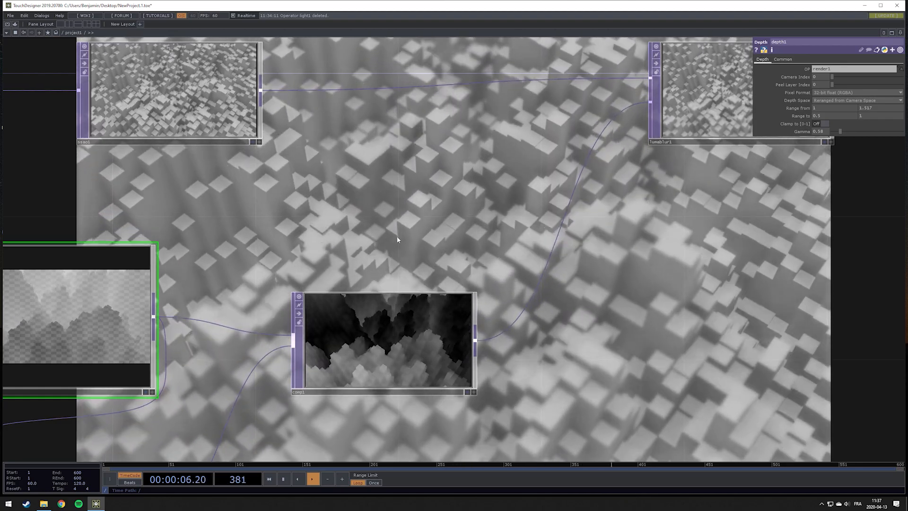
pyautogui.moveTo(421, 185); pyautogui.dragTo(133, 297)
pyautogui.moveTo(495, 291); pyautogui.dragTo(177, 407)
pyautogui.moveTo(465, 229); pyautogui.dragTo(349, 302)
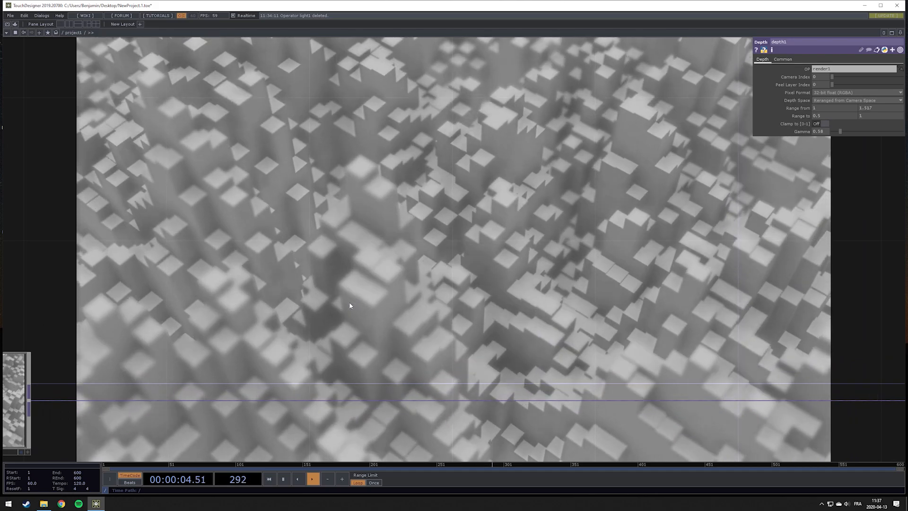
pyautogui.scroll(-6, 350, 305)
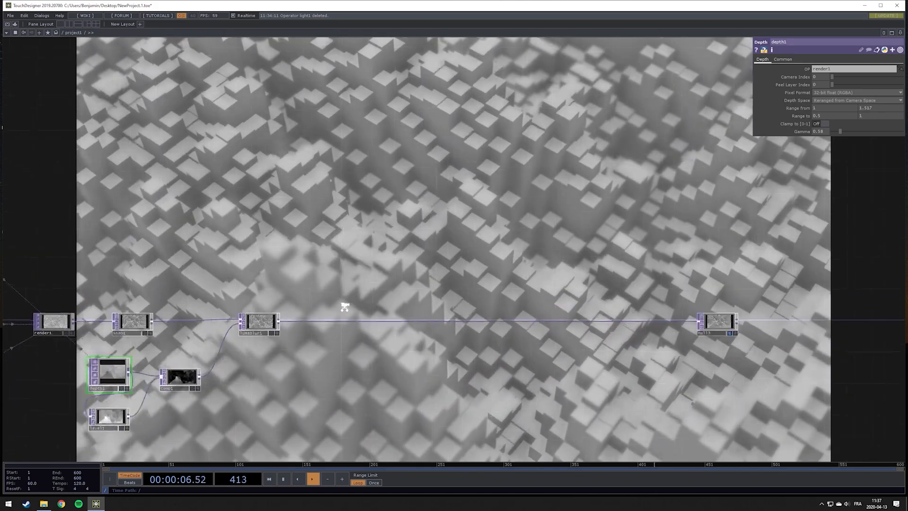
pyautogui.scroll(3, 345, 307)
pyautogui.moveTo(203, 230); pyautogui.dragTo(644, 191)
pyautogui.moveTo(181, 377); pyautogui.dragTo(341, 350)
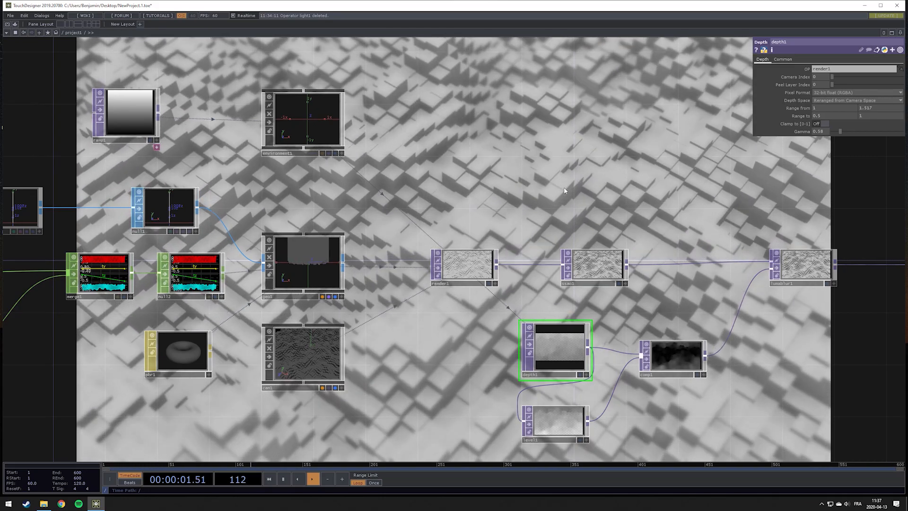
pyautogui.moveTo(563, 167); pyautogui.dragTo(225, 247)
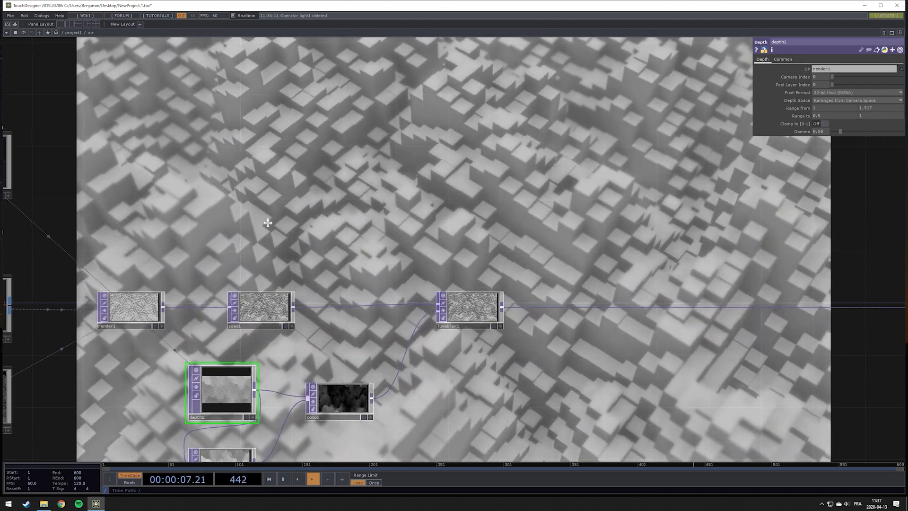
pyautogui.moveTo(268, 223); pyautogui.dragTo(527, 159)
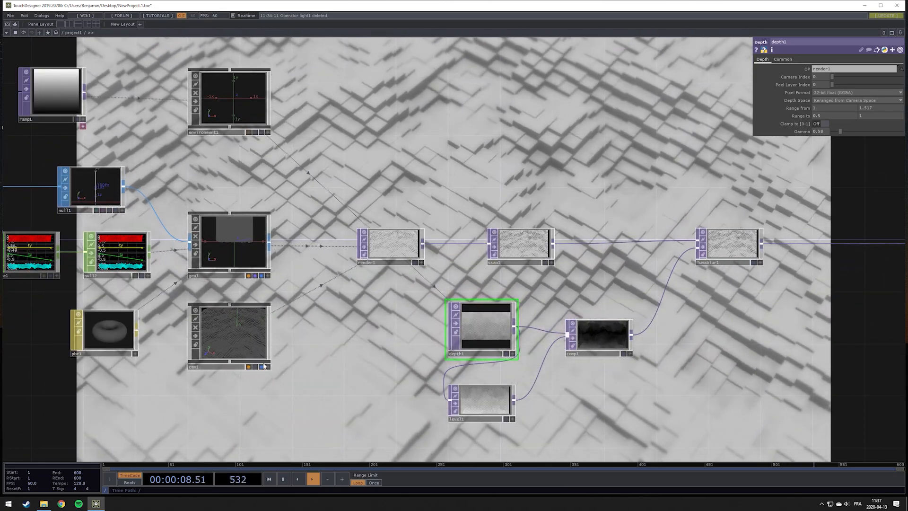